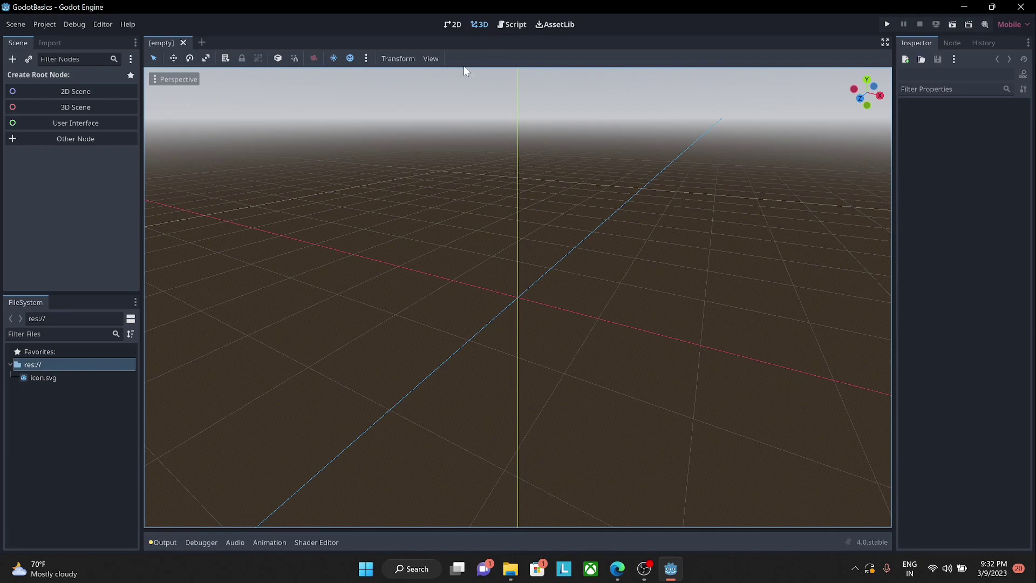
# Switch to the 2D workspace and centre the game viewport frame on the canvas.
pyautogui.click(453, 26)
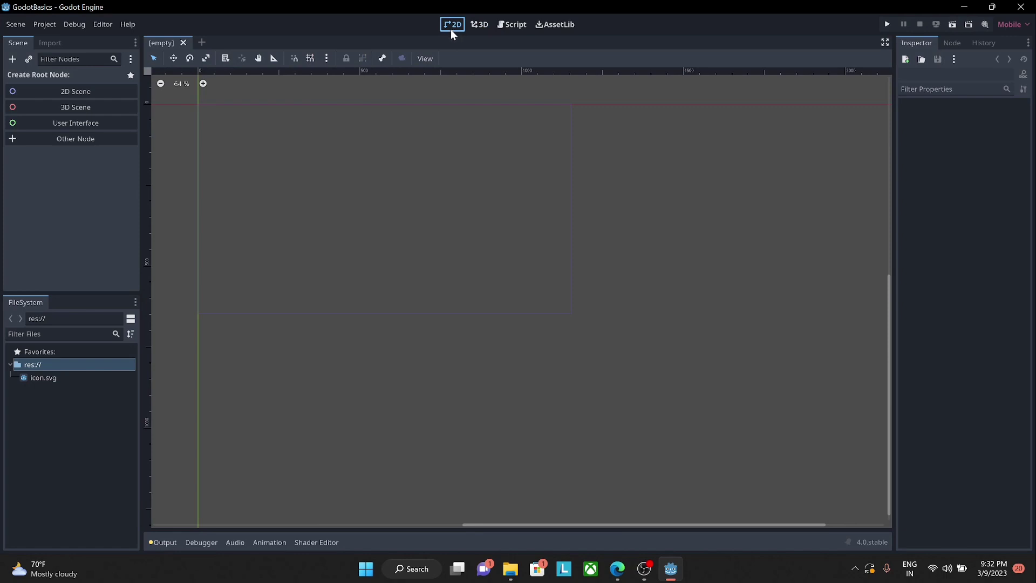
pyautogui.moveTo(357, 211); pyautogui.dragTo(449, 264, button='middle')
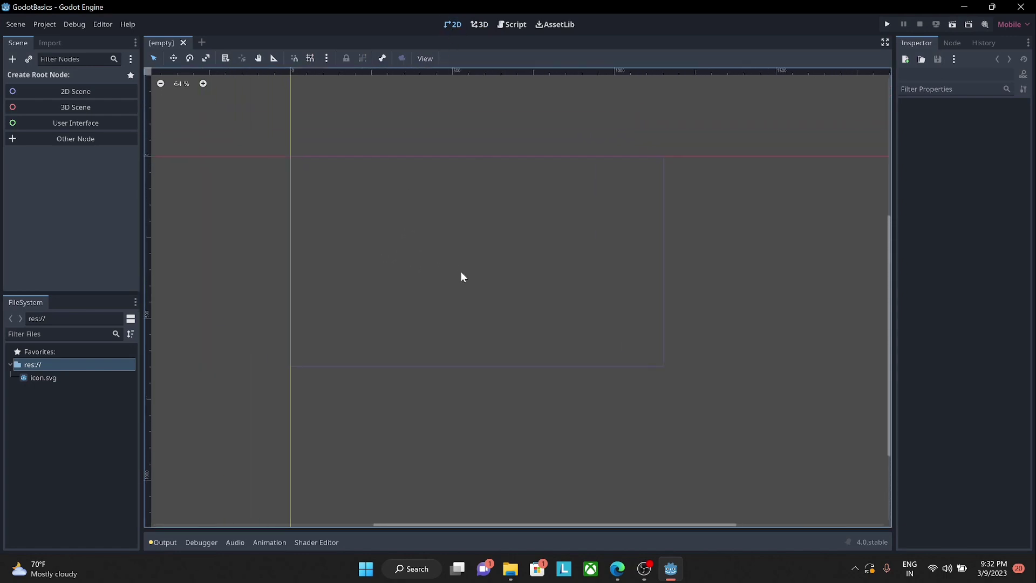
pyautogui.scroll(3, 464, 277)
pyautogui.scroll(3, 469, 279)
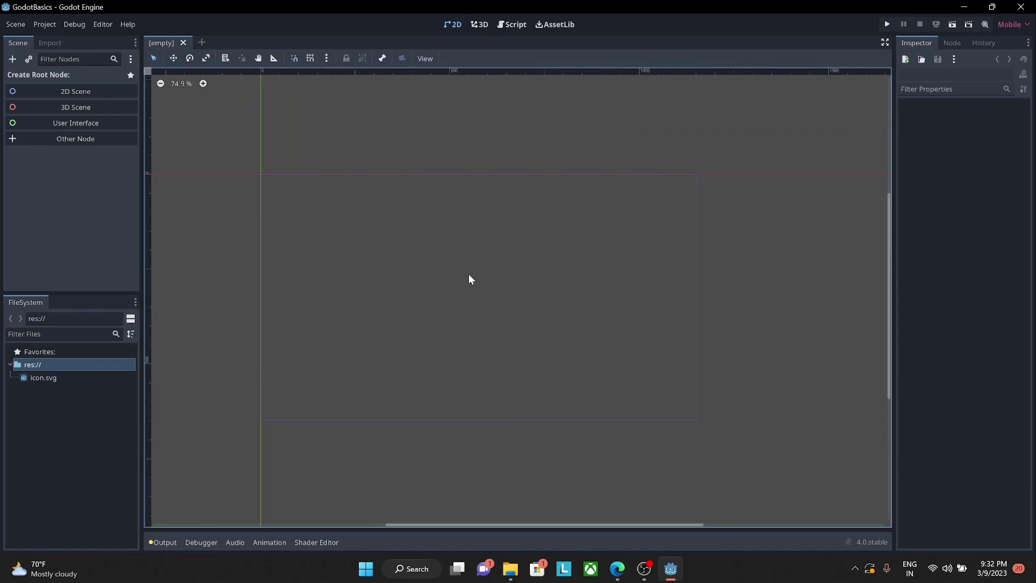
pyautogui.moveTo(469, 275); pyautogui.dragTo(494, 256, button='middle')
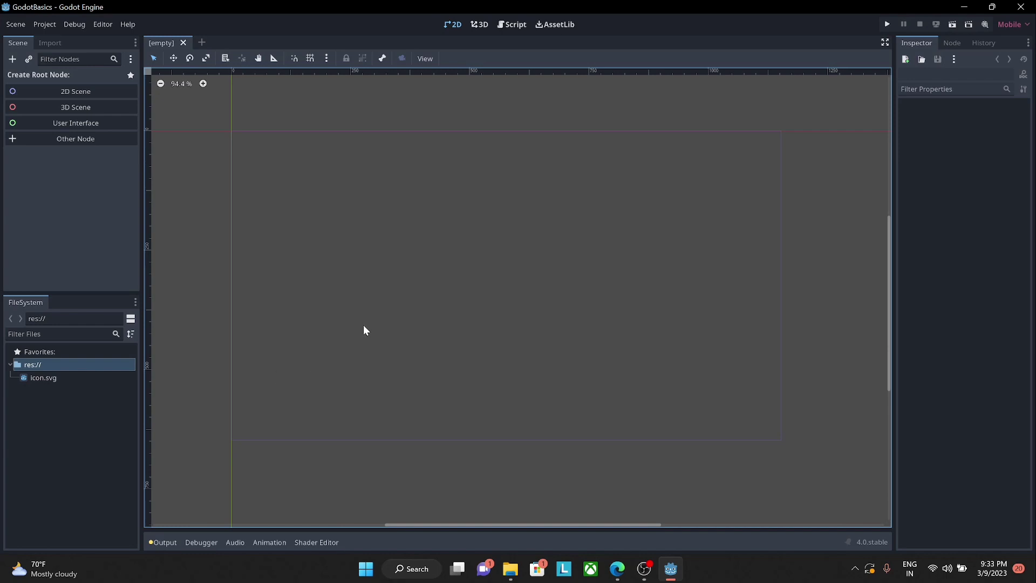
# Examine the 2D canvas and its viewport frame at different zoom levels, keeping the selection tool active.
pyautogui.scroll(-1, 367, 303)
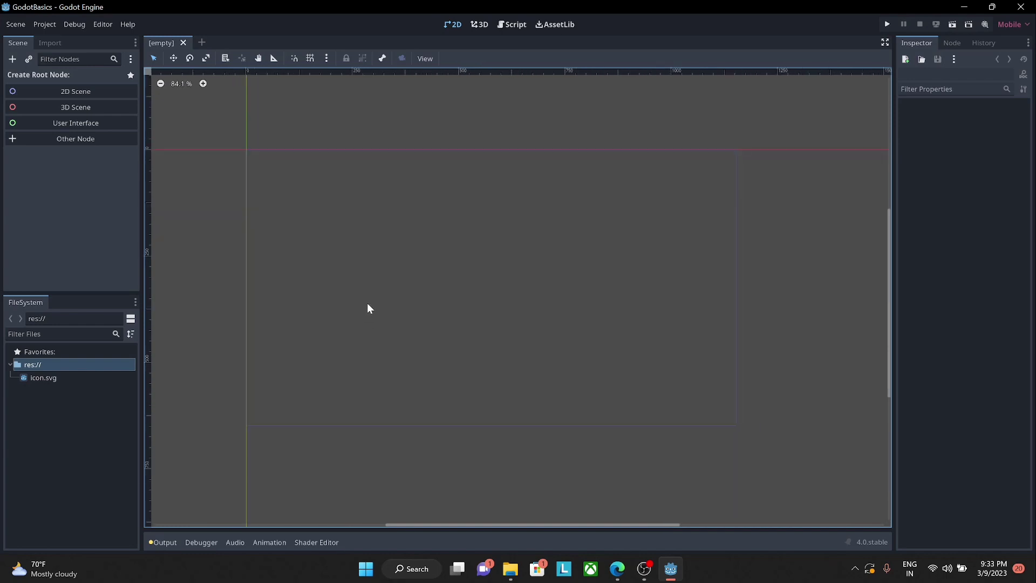
pyautogui.scroll(2, 430, 305)
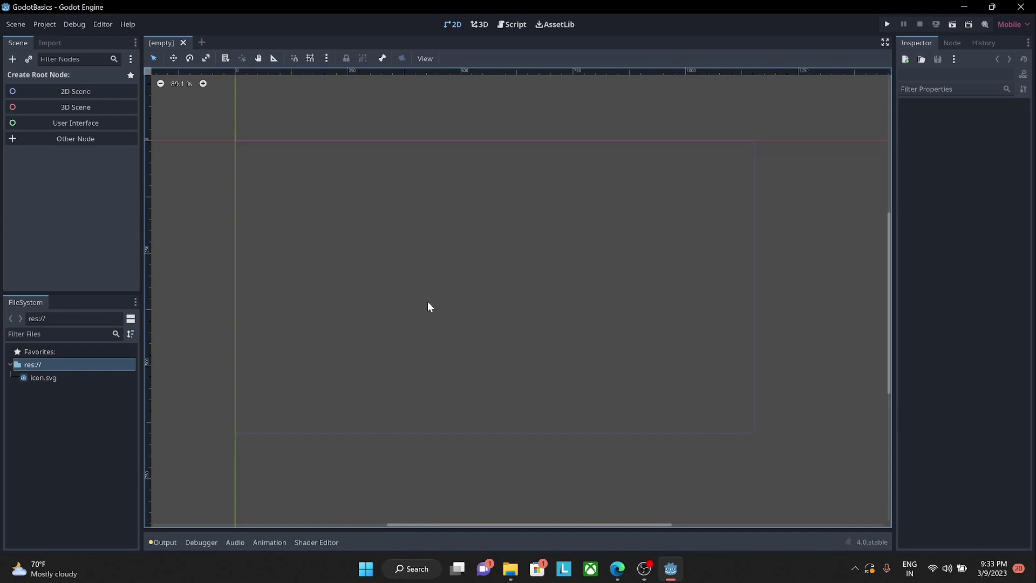
pyautogui.scroll(-2, 429, 307)
pyautogui.scroll(3, 429, 306)
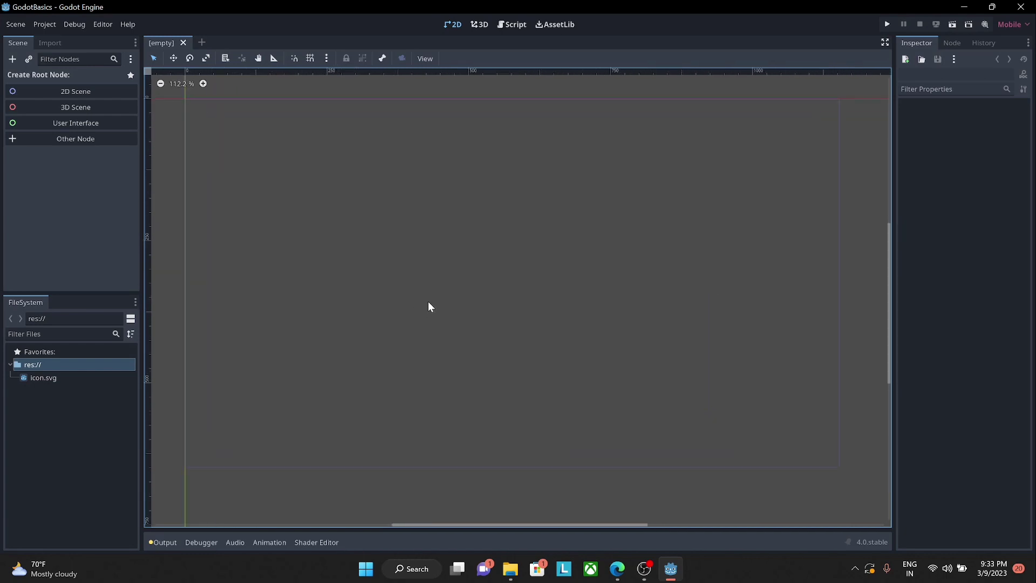
pyautogui.scroll(-2, 429, 307)
pyautogui.scroll(2, 429, 306)
pyautogui.scroll(-2, 428, 302)
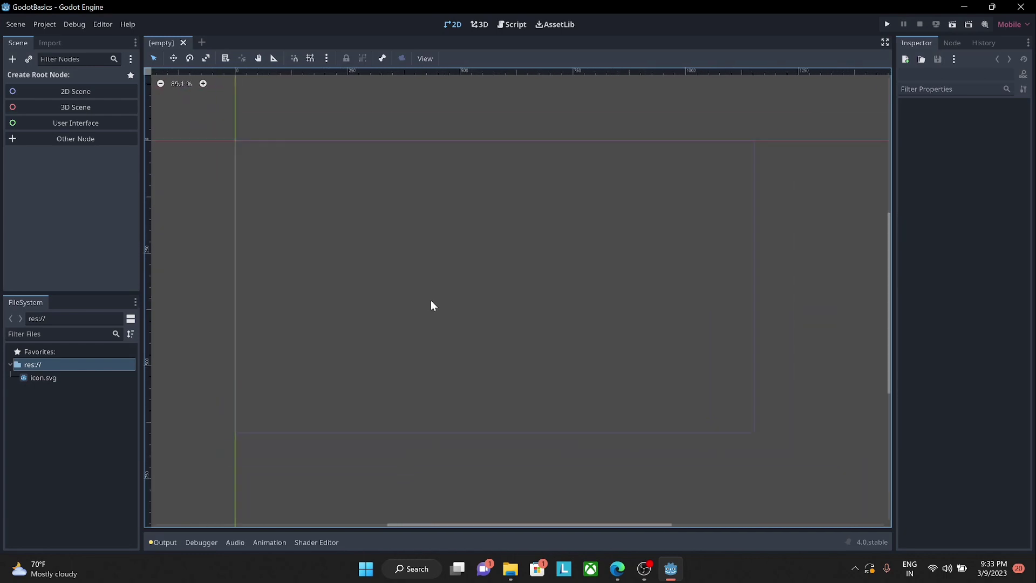
pyautogui.scroll(2, 437, 307)
pyautogui.scroll(-1, 447, 313)
pyautogui.scroll(-2, 448, 313)
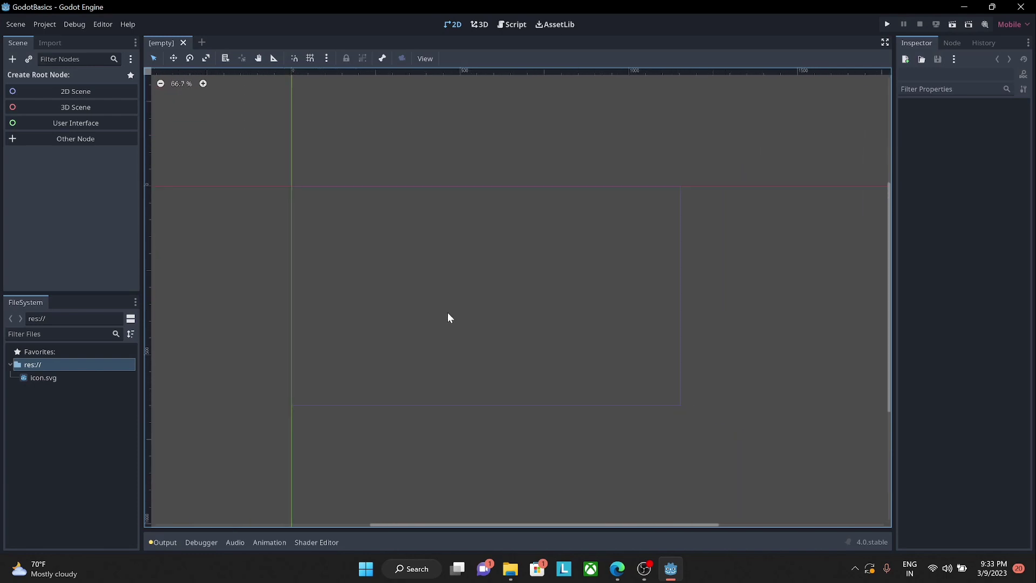
pyautogui.scroll(3, 447, 313)
pyautogui.scroll(1, 448, 313)
pyautogui.scroll(-4, 448, 312)
pyautogui.moveTo(439, 306); pyautogui.dragTo(458, 318, button='middle')
pyautogui.scroll(6, 497, 306)
pyautogui.scroll(-4, 497, 306)
pyautogui.moveTo(373, 282)
pyautogui.mouseDown(button='middle')
pyautogui.moveTo(444, 266)
pyautogui.moveTo(356, 302)
pyautogui.moveTo(416, 309)
pyautogui.moveTo(467, 254)
pyautogui.moveTo(410, 314)
pyautogui.moveTo(486, 317)
pyautogui.moveTo(292, 281)
pyautogui.moveTo(506, 196)
pyautogui.moveTo(558, 292)
pyautogui.moveTo(362, 351)
pyautogui.moveTo(366, 266)
pyautogui.moveTo(393, 281)
pyautogui.mouseUp(button='middle')
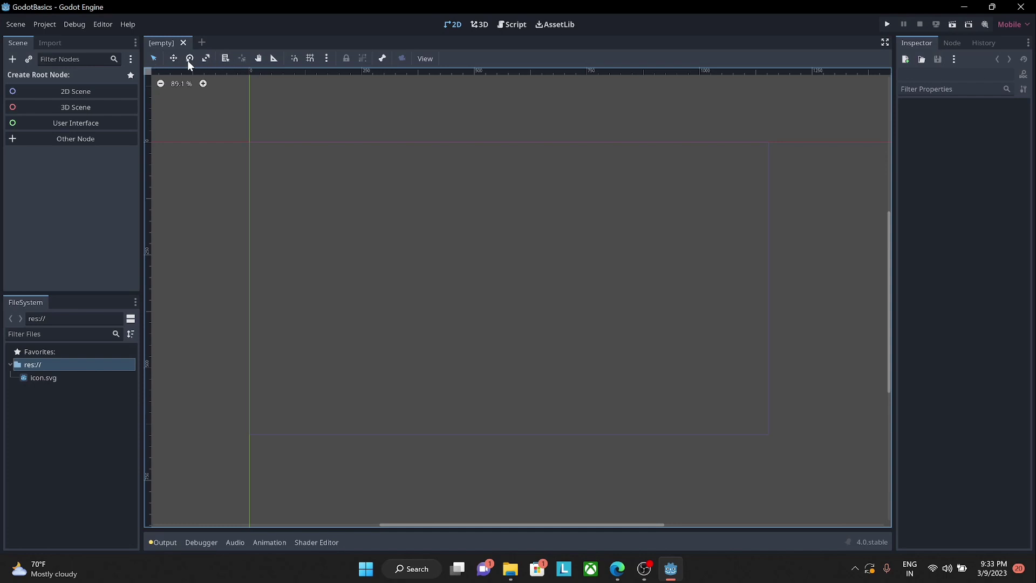
pyautogui.click(154, 59)
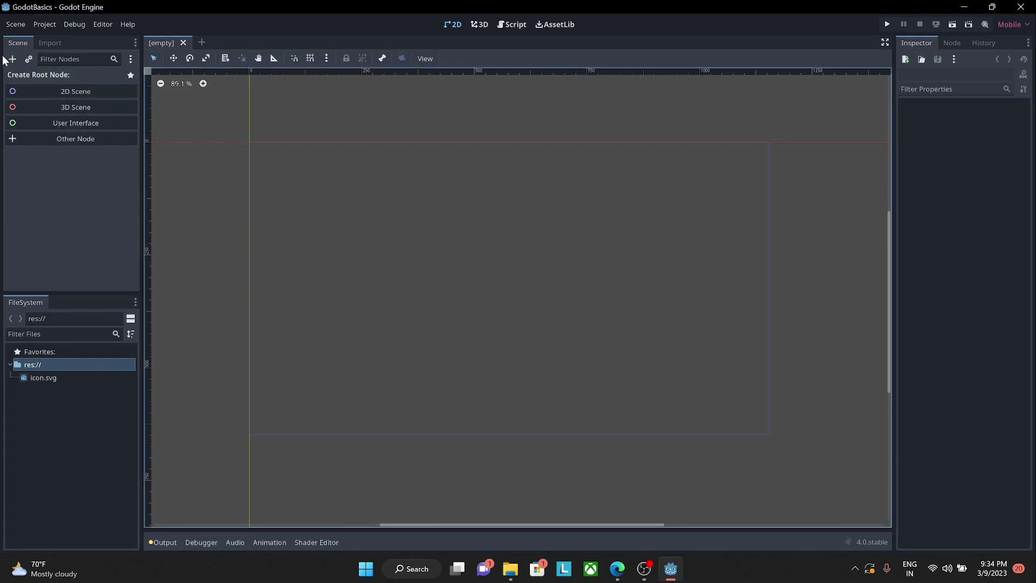
# Look over the available node types and the import settings, and return to the scene's root node choices.
pyautogui.click(67, 142)
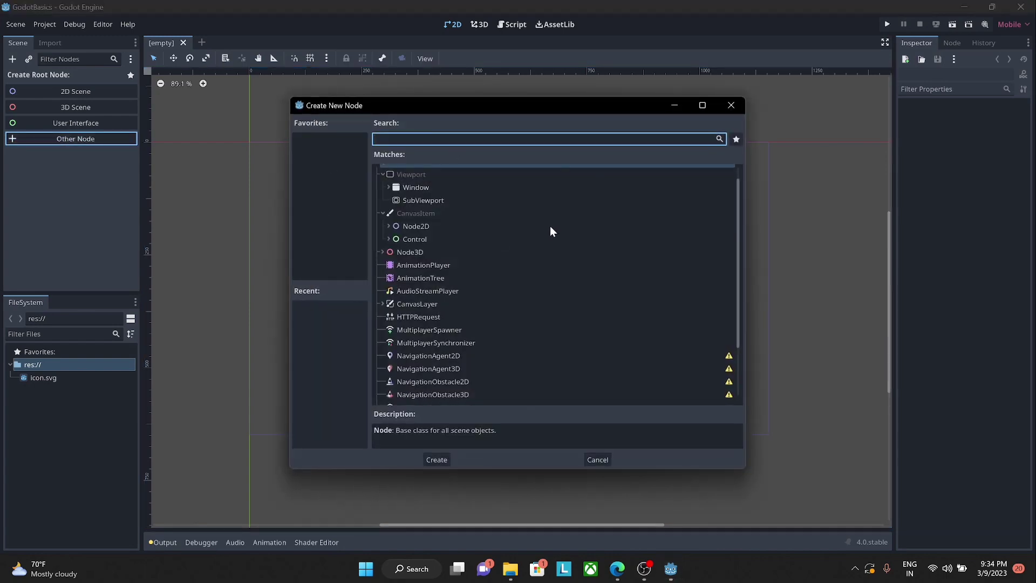
pyautogui.click(595, 458)
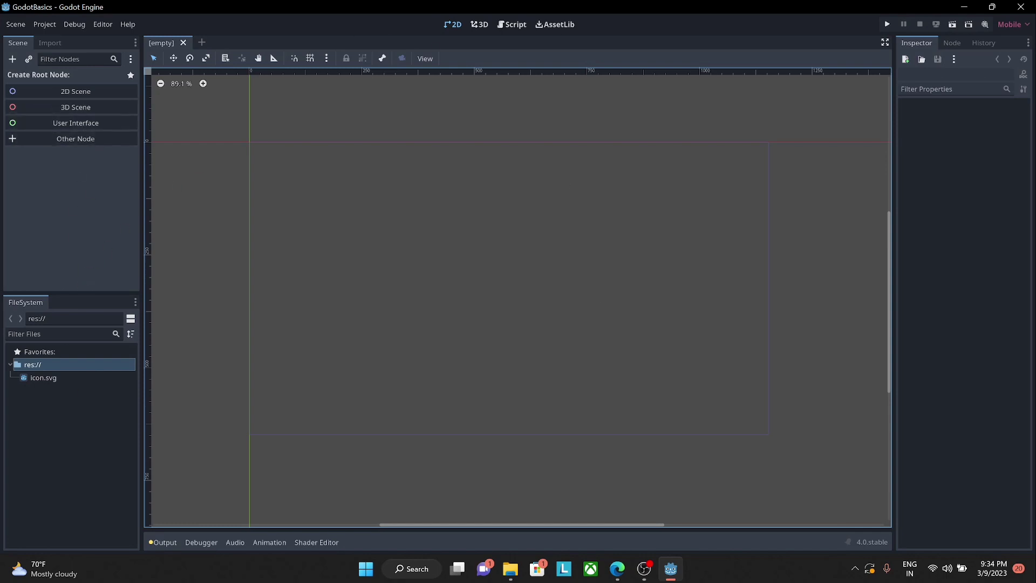
pyautogui.click(51, 43)
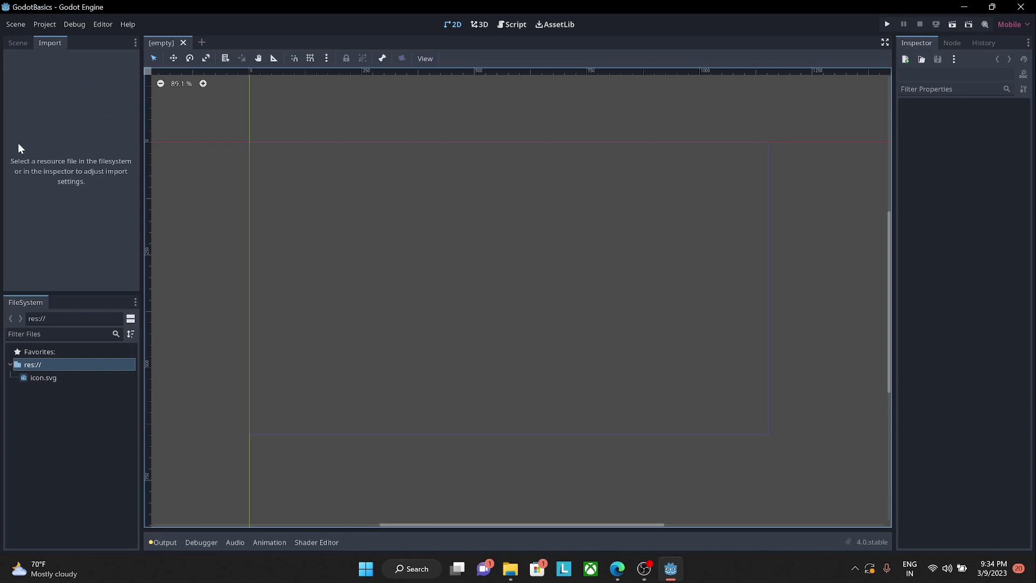
pyautogui.click(19, 44)
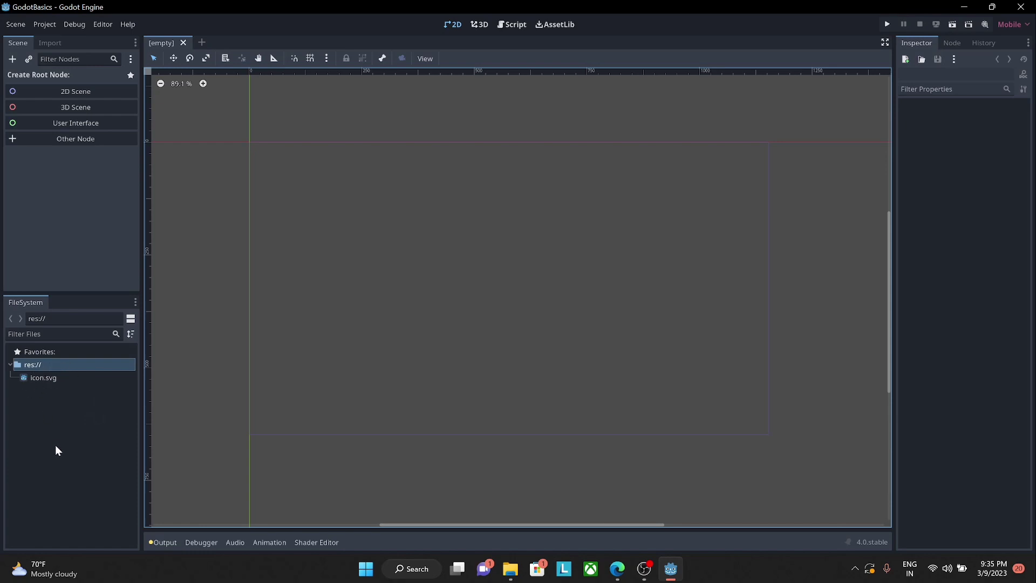
# Create a folder named Scenes in the project's res:// root and select it.
pyautogui.rightClick(38, 369)
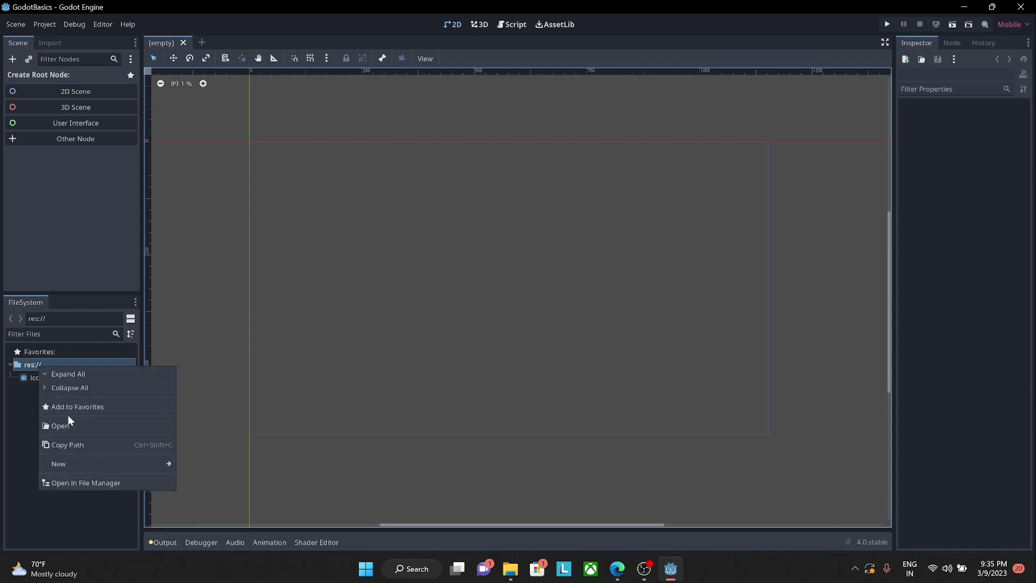
pyautogui.moveTo(87, 460)
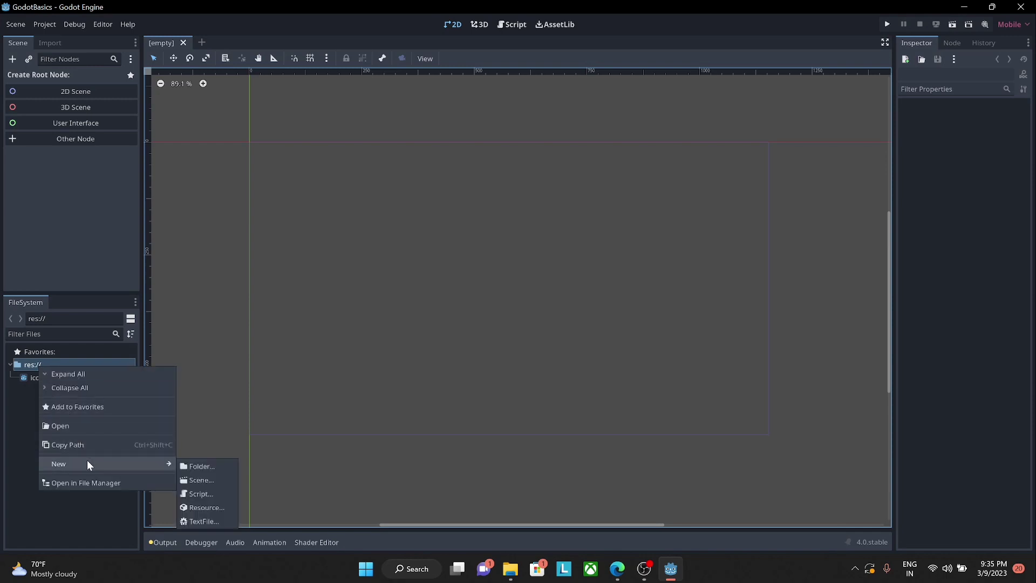
pyautogui.click(196, 465)
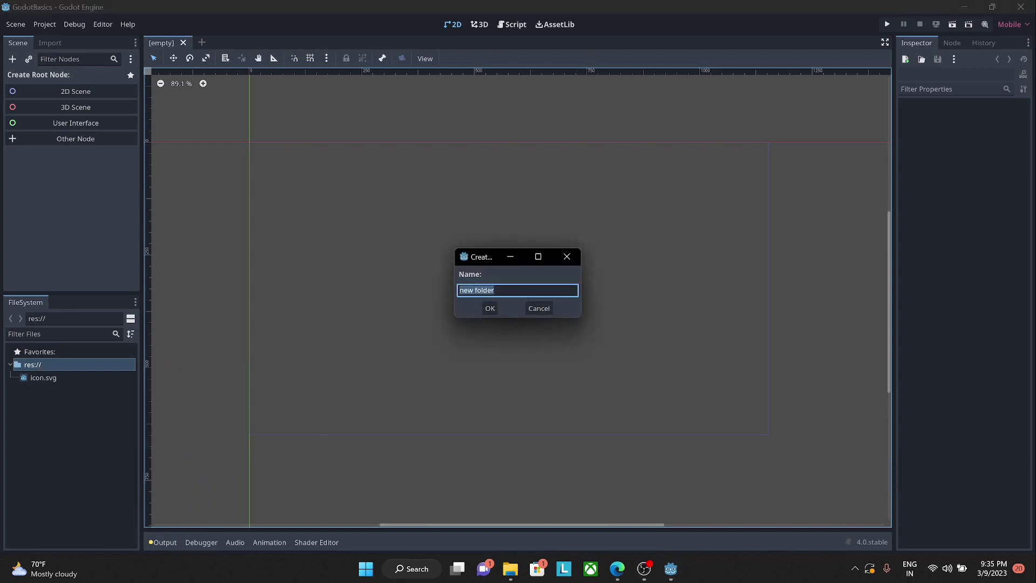
pyautogui.write('Scenes')
pyautogui.press('Return')
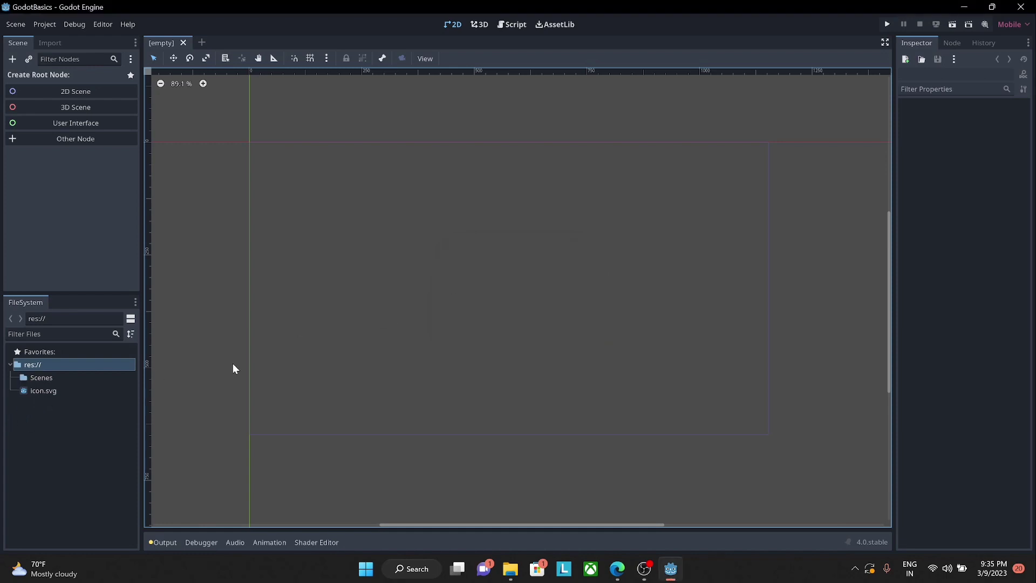
pyautogui.click(52, 378)
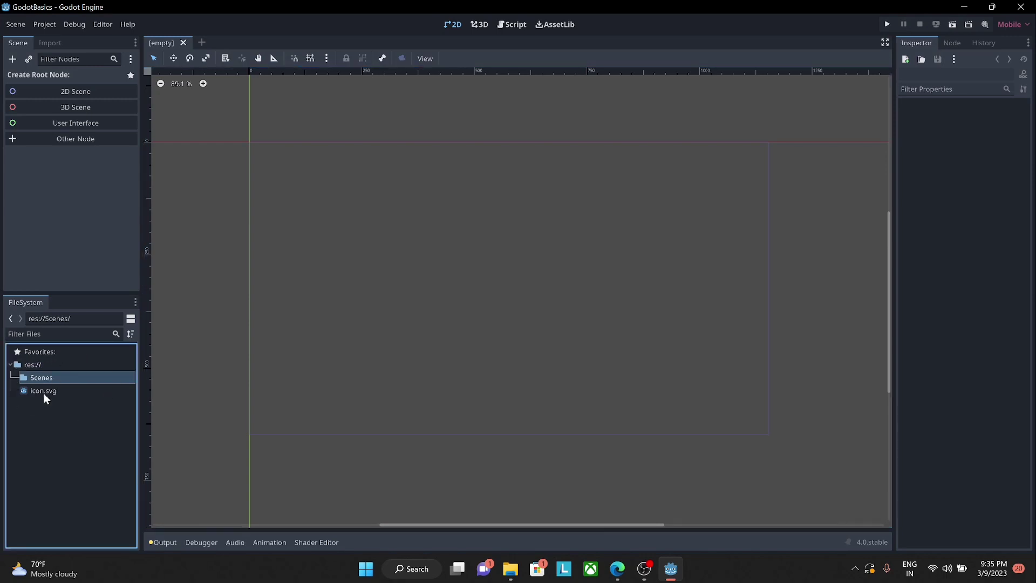
pyautogui.click(463, 175)
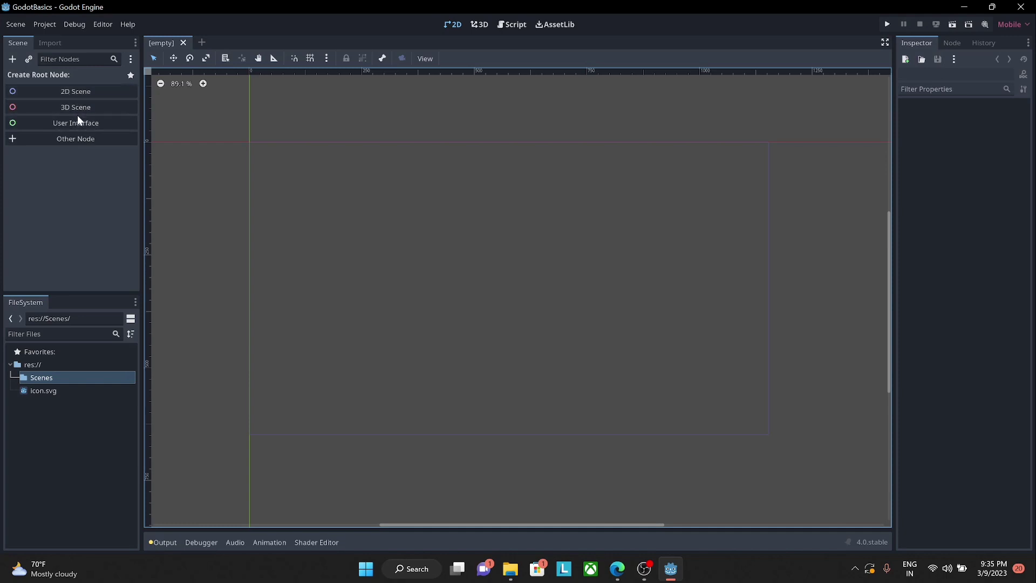
# Create a 2D Scene root node for the empty scene.
pyautogui.click(82, 139)
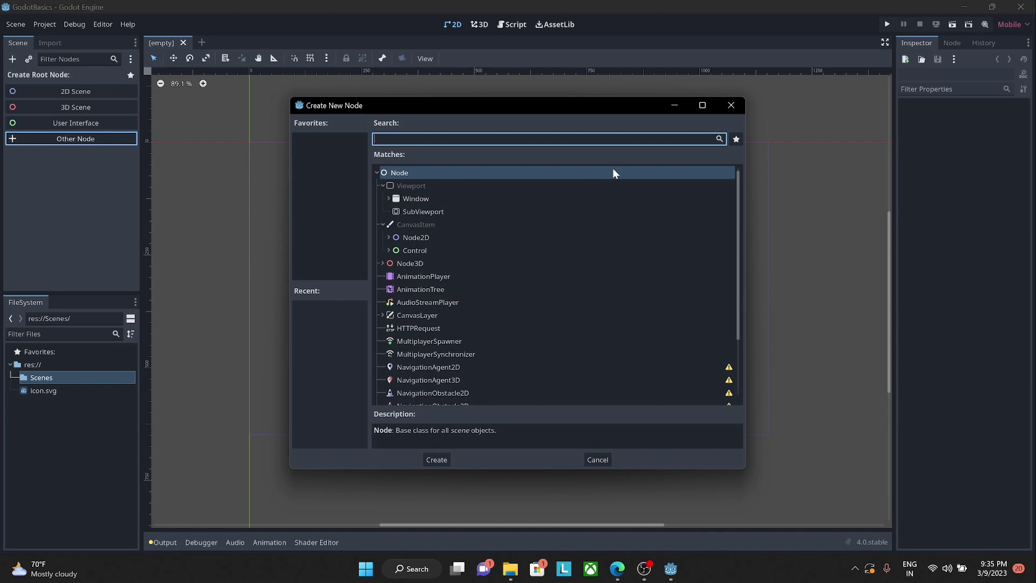
pyautogui.click(597, 459)
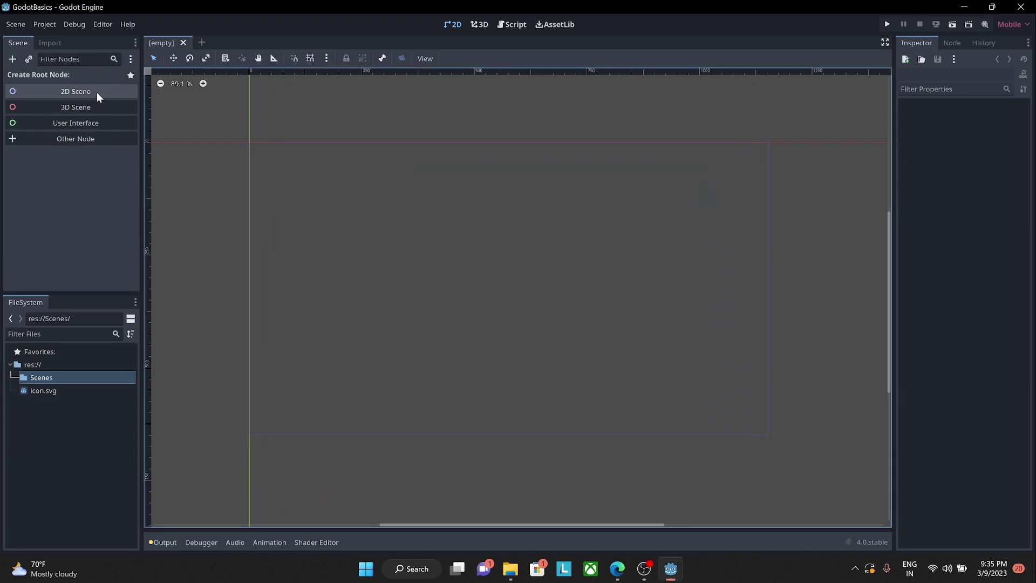
pyautogui.click(83, 90)
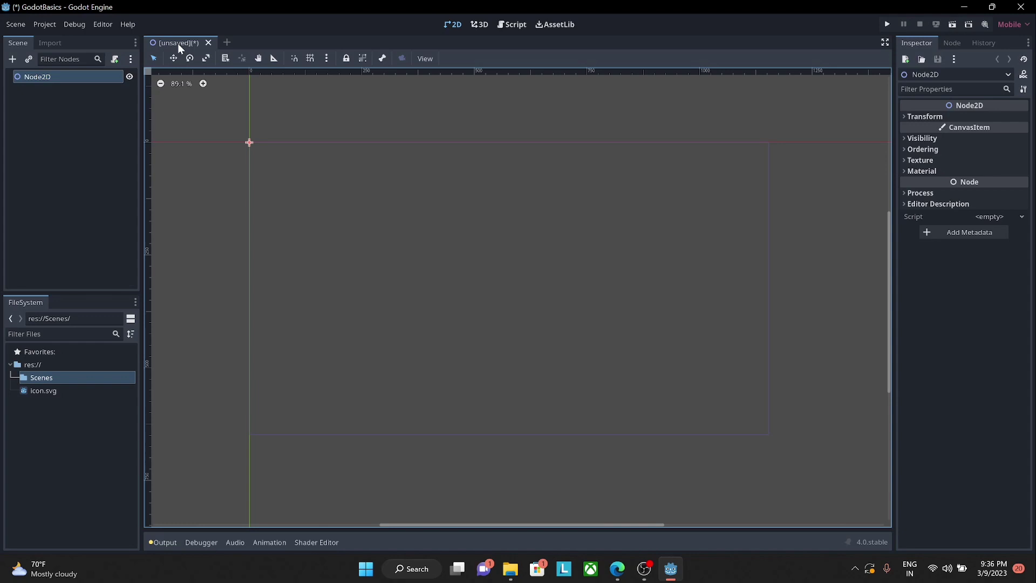
# Save the scene as Start.tscn in the Scenes folder and expand that folder in the project files.
pyautogui.hotkey('ctrl', 's')
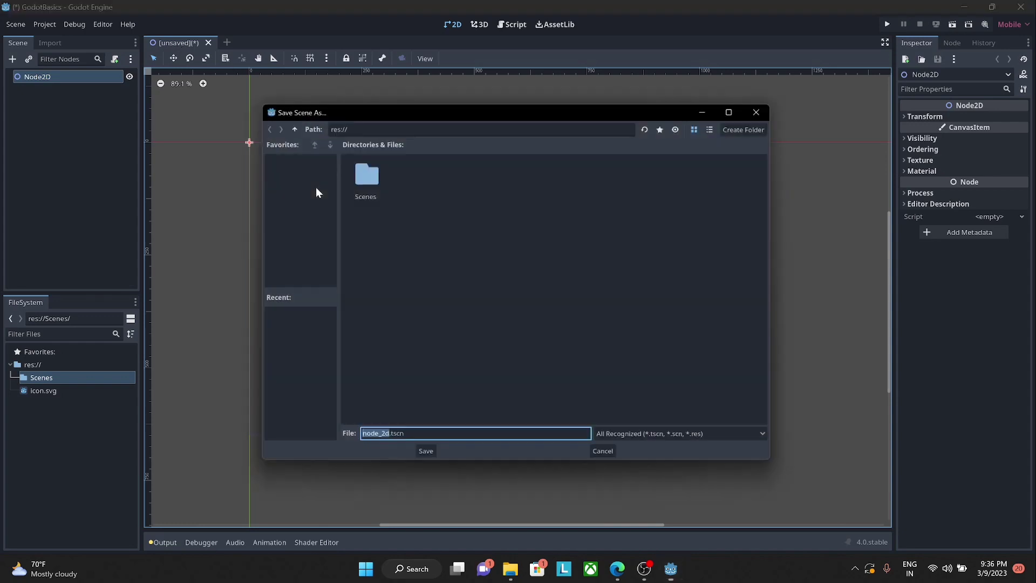
pyautogui.doubleClick(370, 187)
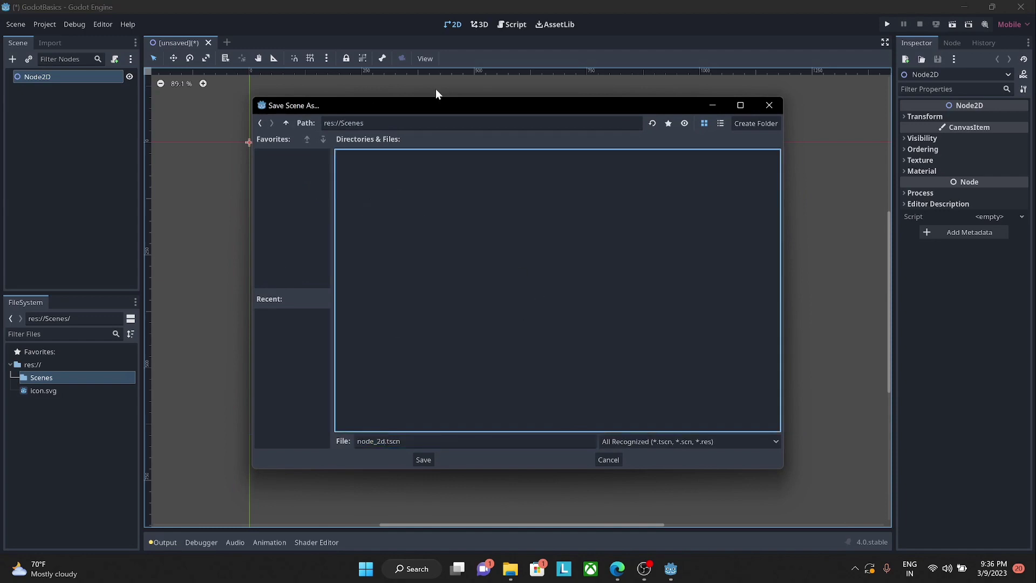
pyautogui.click(386, 442)
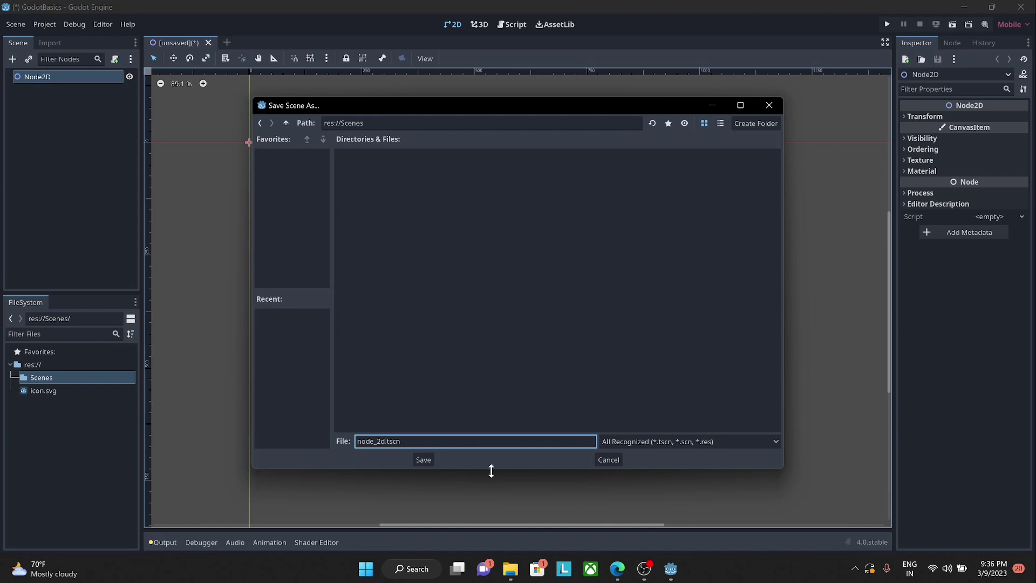
pyautogui.press('BackSpace')
pyautogui.press('BackSpace')
pyautogui.press('BackSpace')
pyautogui.press('BackSpace')
pyautogui.press('BackSpace')
pyautogui.press('BackSpace')
pyautogui.press('BackSpace')
pyautogui.write('Start')
pyautogui.click(431, 459)
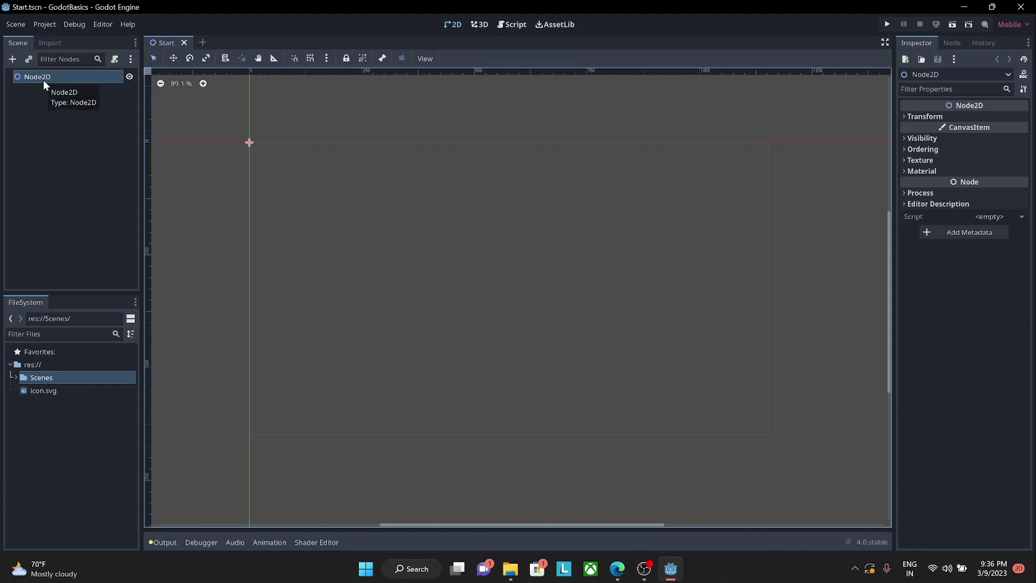
pyautogui.click(17, 377)
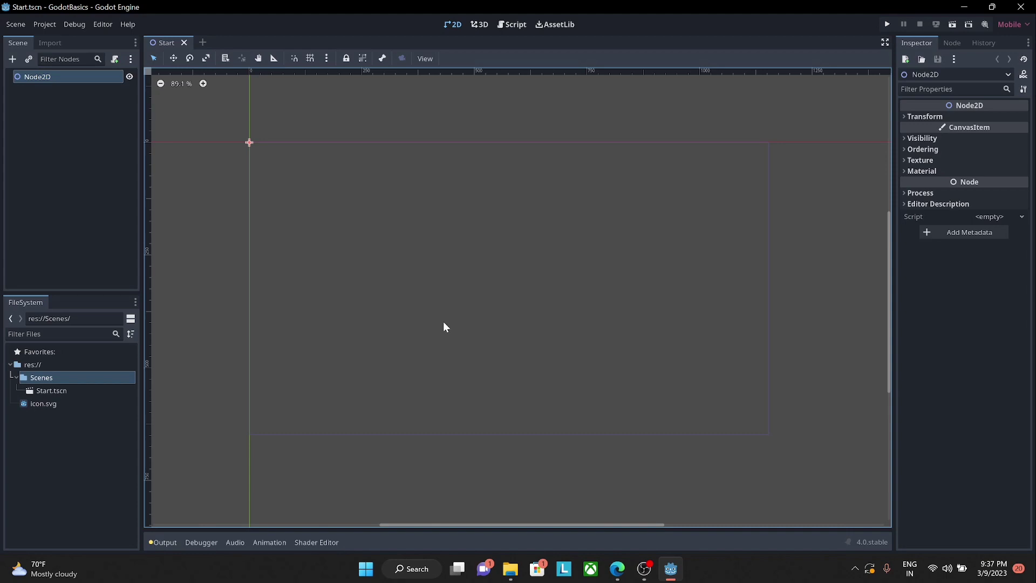
# Run the project and pick Start.tscn from the Scenes folder as its main scene.
pyautogui.click(886, 25)
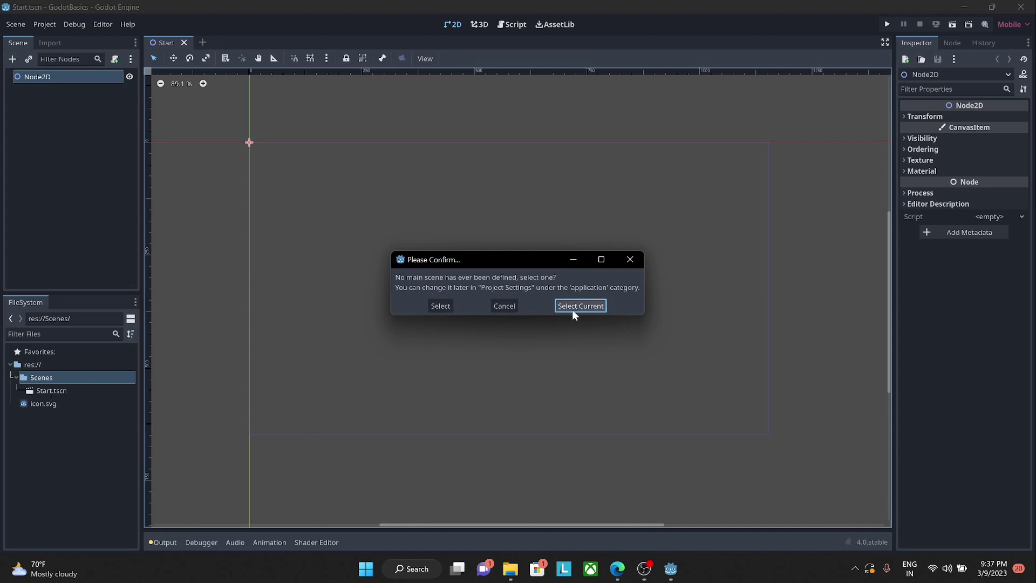
pyautogui.click(442, 311)
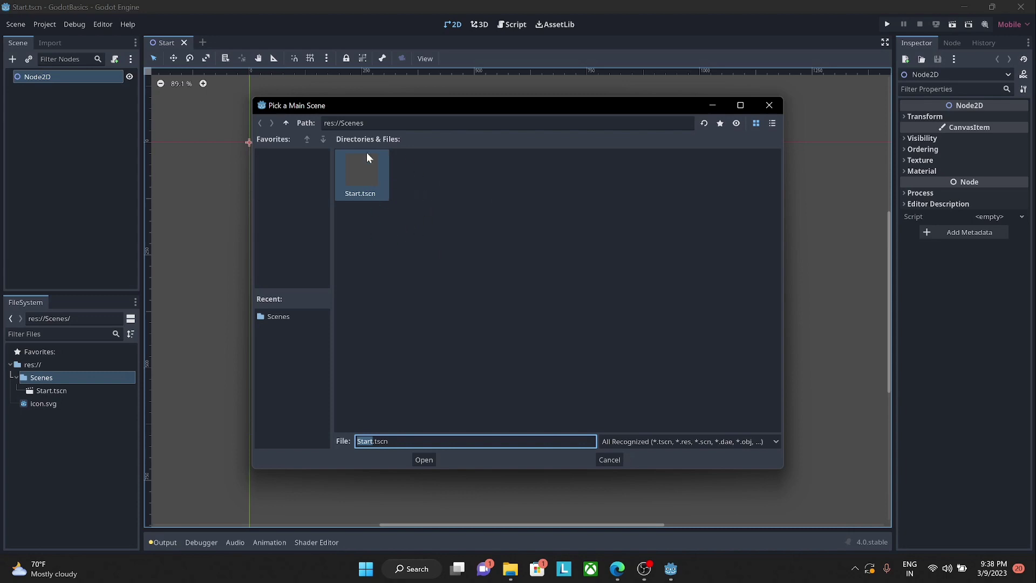
pyautogui.doubleClick(378, 183)
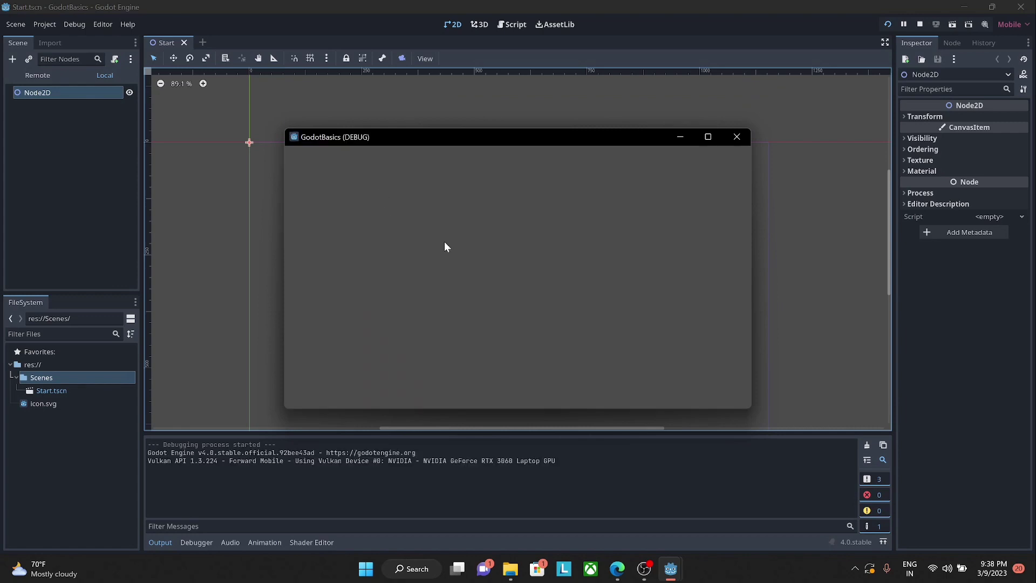
# Move the running game window out of the way and compare it with the viewport frame on the 2D canvas.
pyautogui.moveTo(417, 138); pyautogui.dragTo(461, 141)
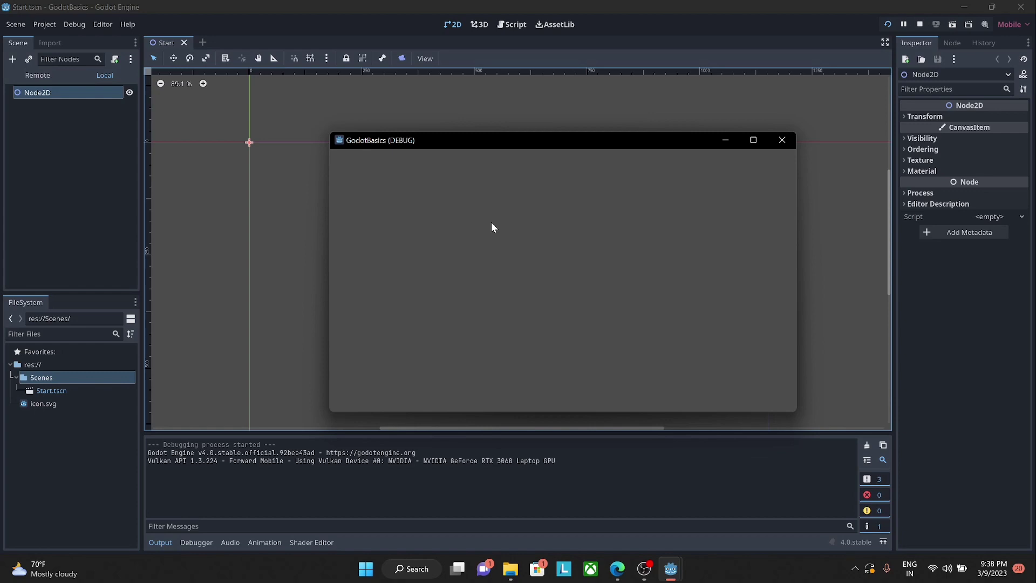
pyautogui.moveTo(520, 142); pyautogui.dragTo(722, 430)
pyautogui.scroll(-1, 763, 240)
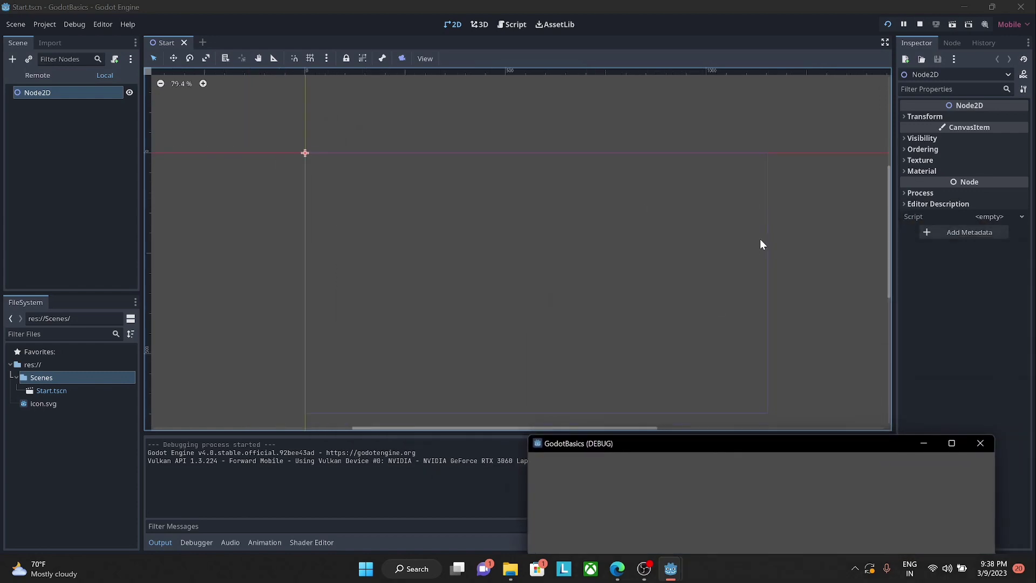
pyautogui.moveTo(760, 239); pyautogui.dragTo(711, 194, button='middle')
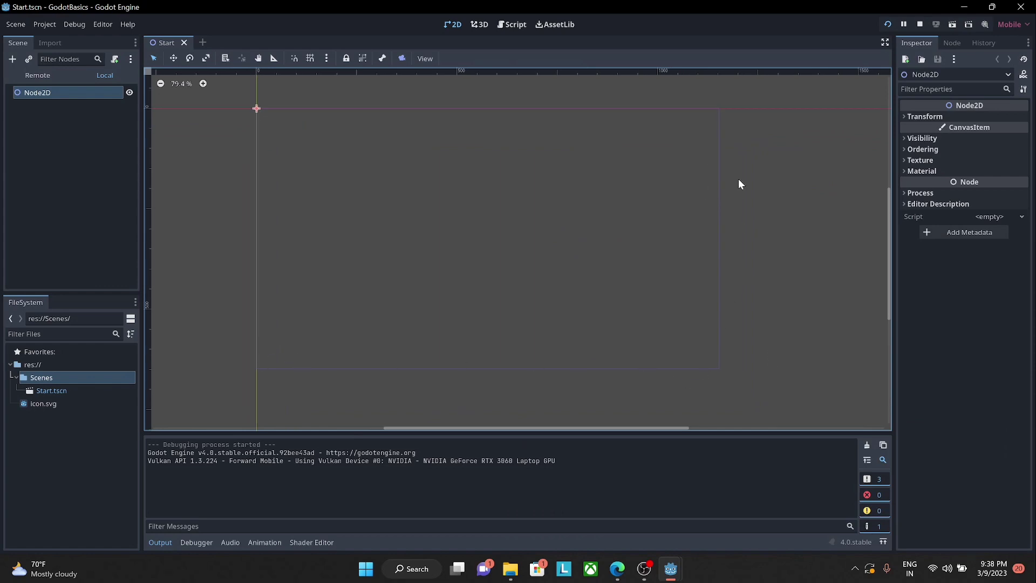
# Bring the running GodotBasics game window back into full view over the editor and close it.
pyautogui.moveTo(671, 569)
pyautogui.click(702, 544)
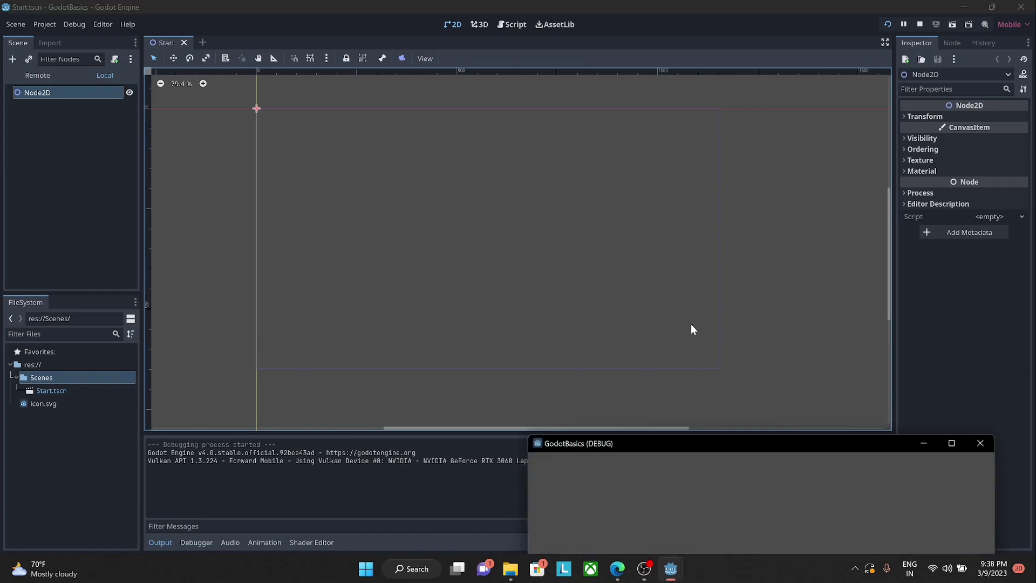
pyautogui.moveTo(717, 441); pyautogui.dragTo(561, 151)
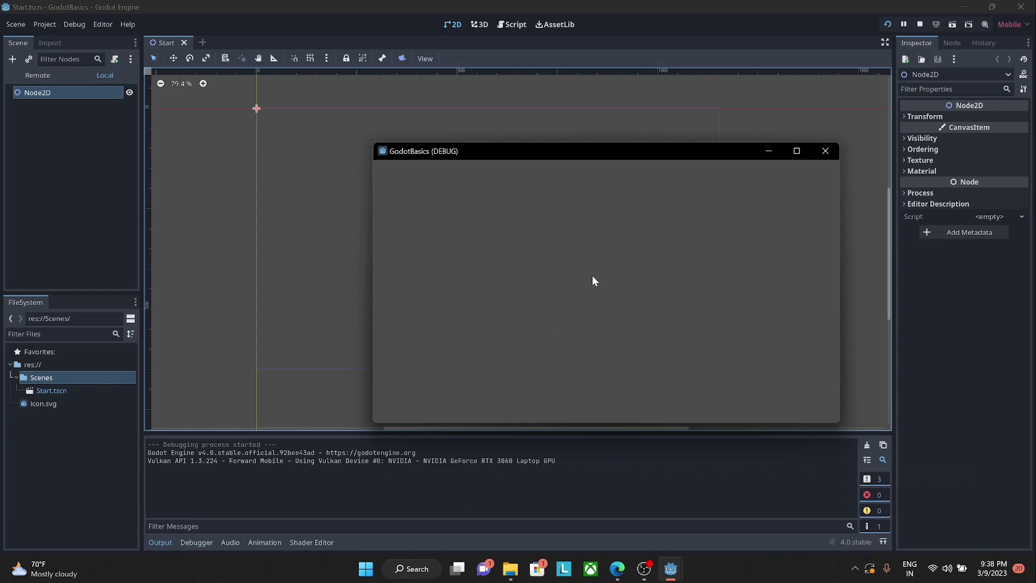
pyautogui.click(819, 154)
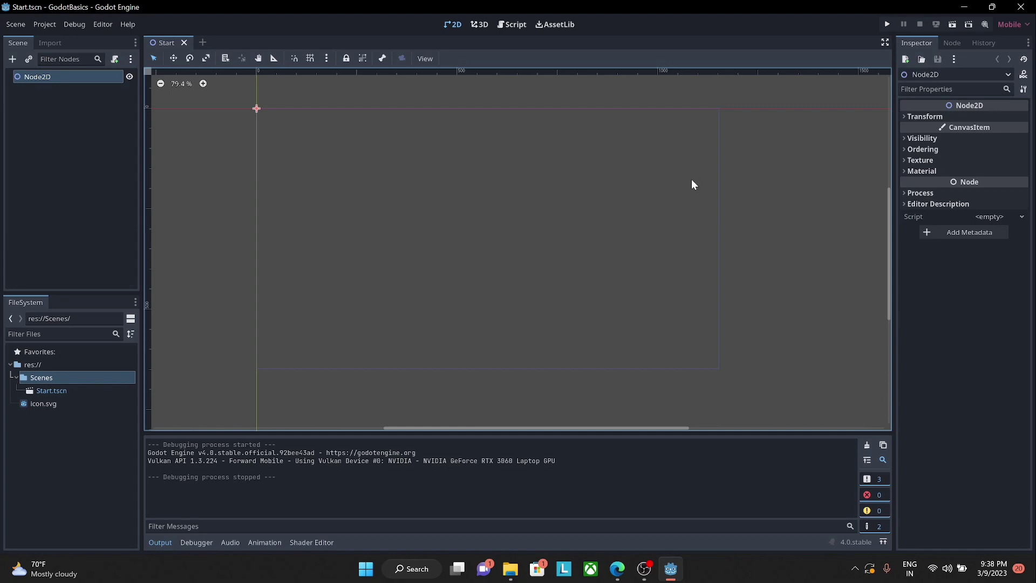
# Add a Sprite2D node as a child of the root Node2D, finding it with the search term "sprite".
pyautogui.moveTo(386, 227); pyautogui.dragTo(455, 246, button='middle')
pyautogui.scroll(1, 461, 242)
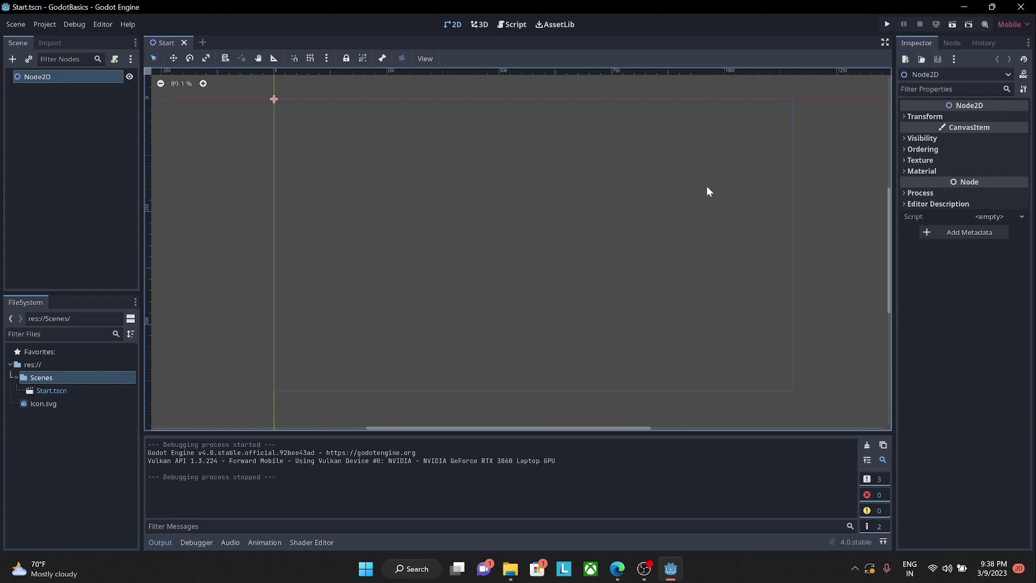
pyautogui.rightClick(51, 77)
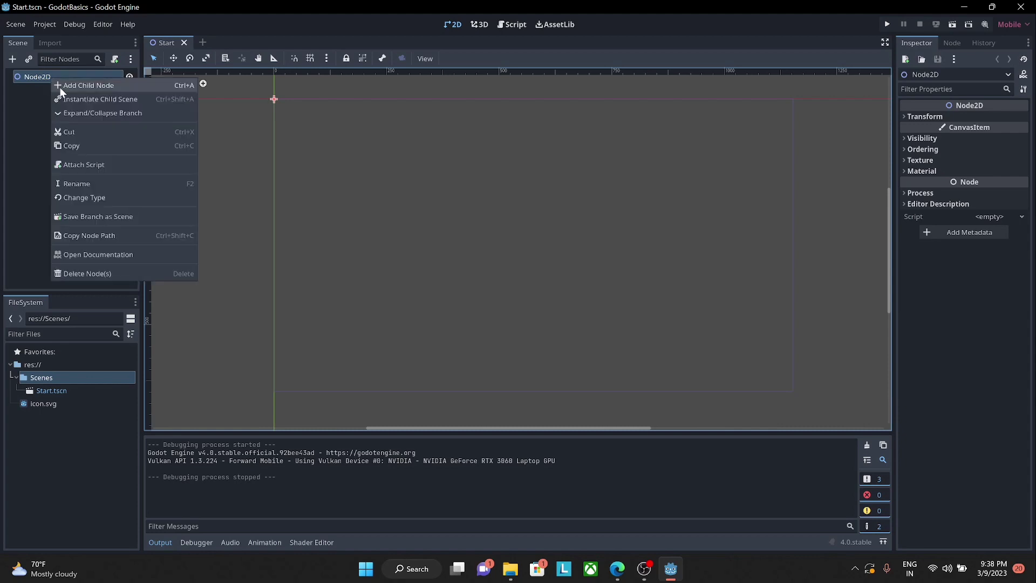
pyautogui.click(60, 88)
pyautogui.scroll(-3, 559, 339)
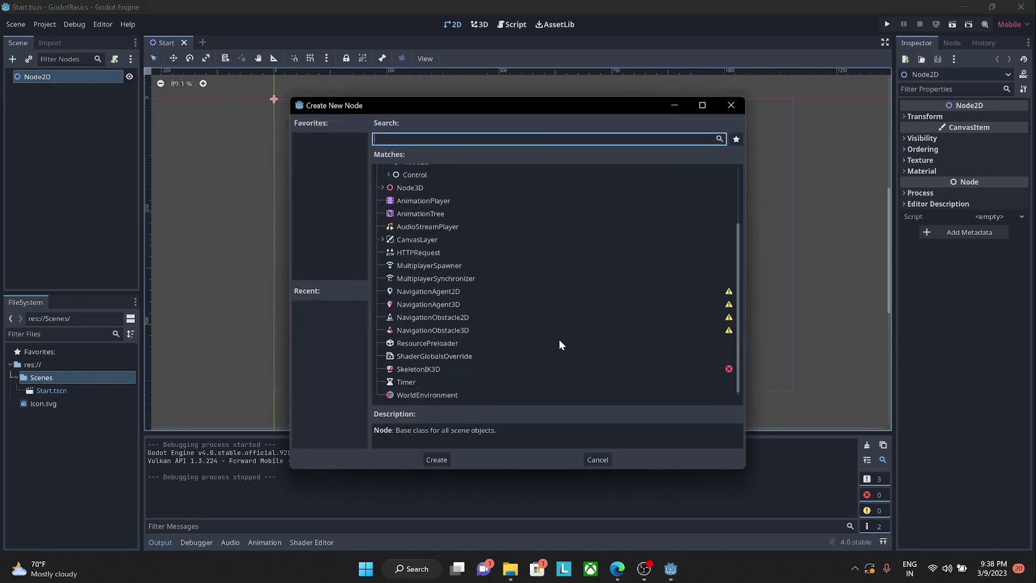
pyautogui.scroll(3, 559, 339)
pyautogui.write('sprite')
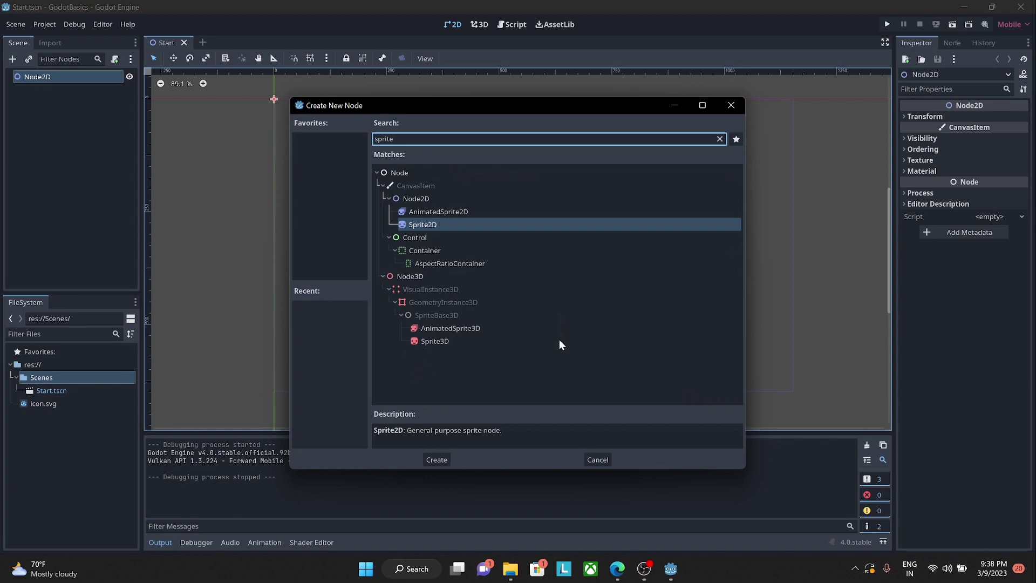
pyautogui.click(433, 226)
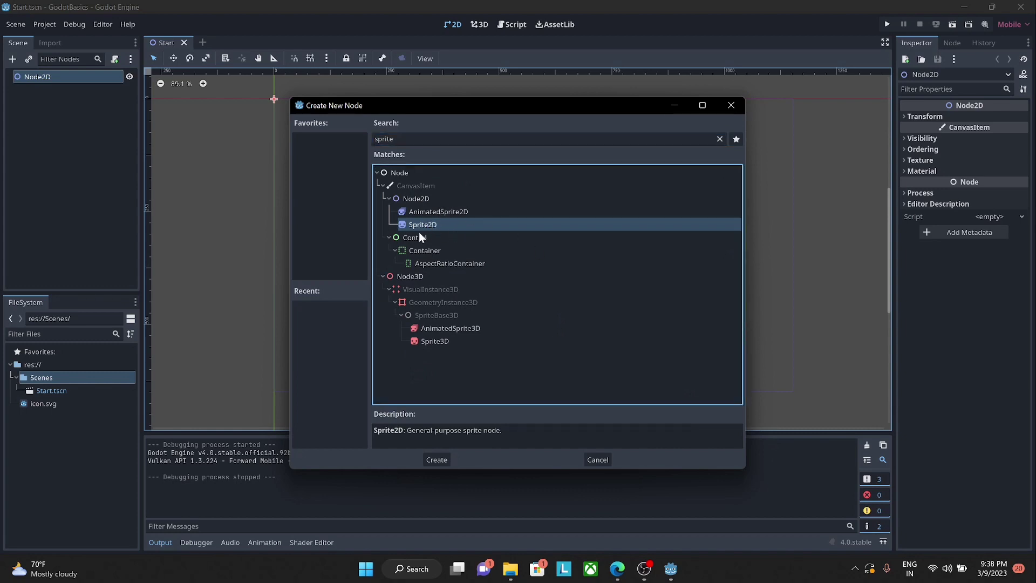
pyautogui.click(434, 460)
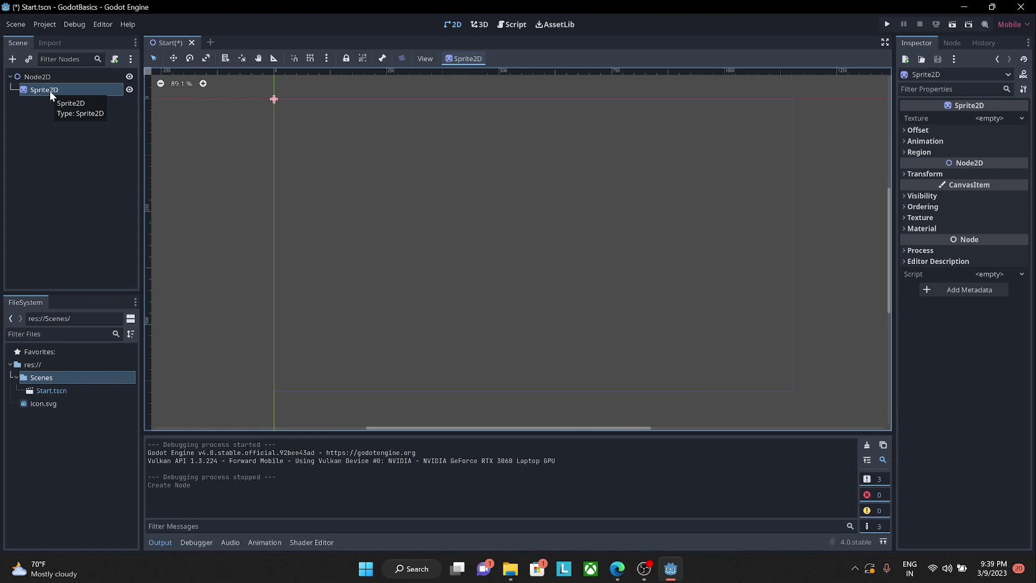
# Delete the empty Sprite2D node from the scene tree.
pyautogui.click(51, 93)
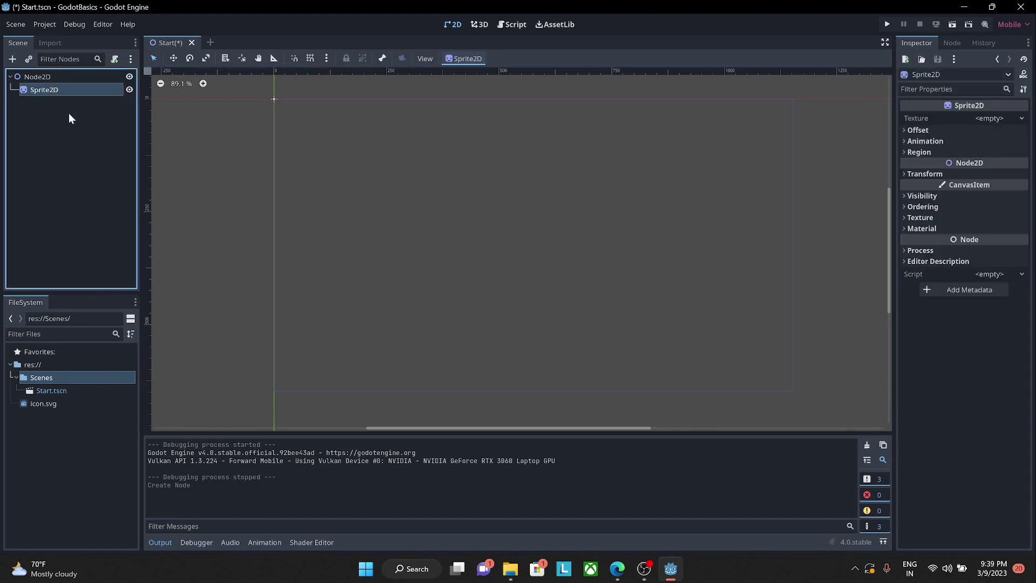
pyautogui.click(60, 93)
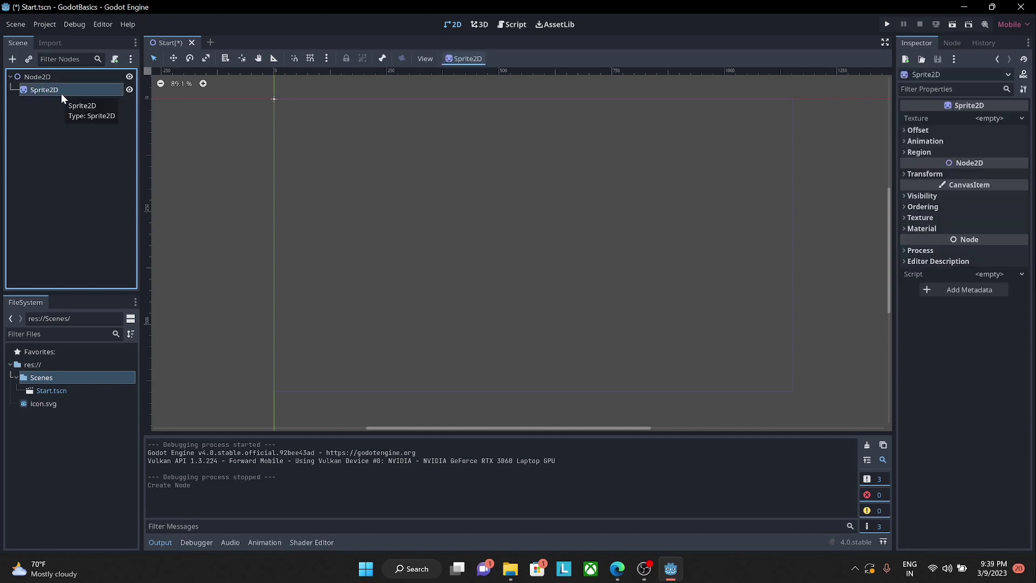
pyautogui.press('Delete')
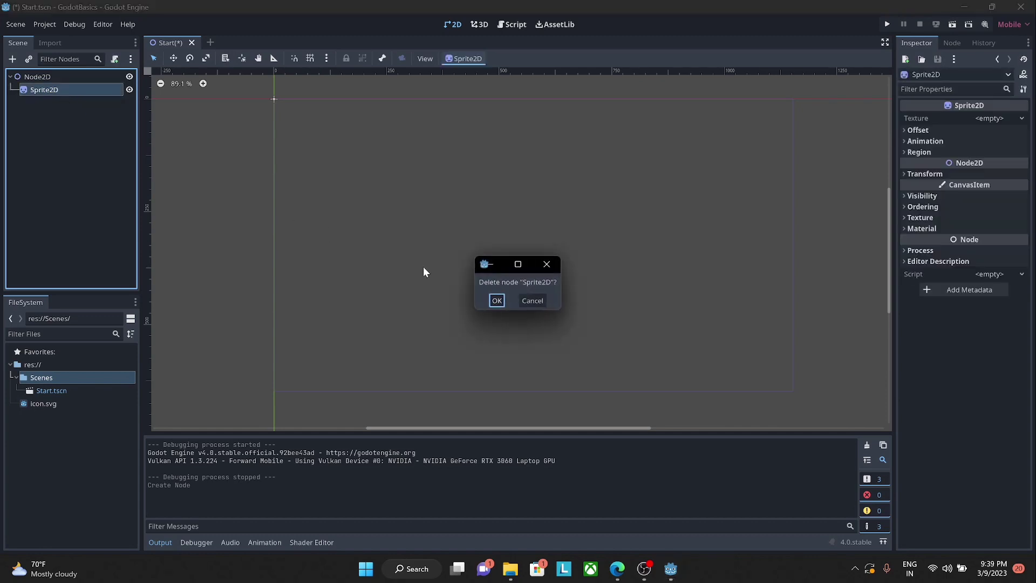
pyautogui.click(497, 301)
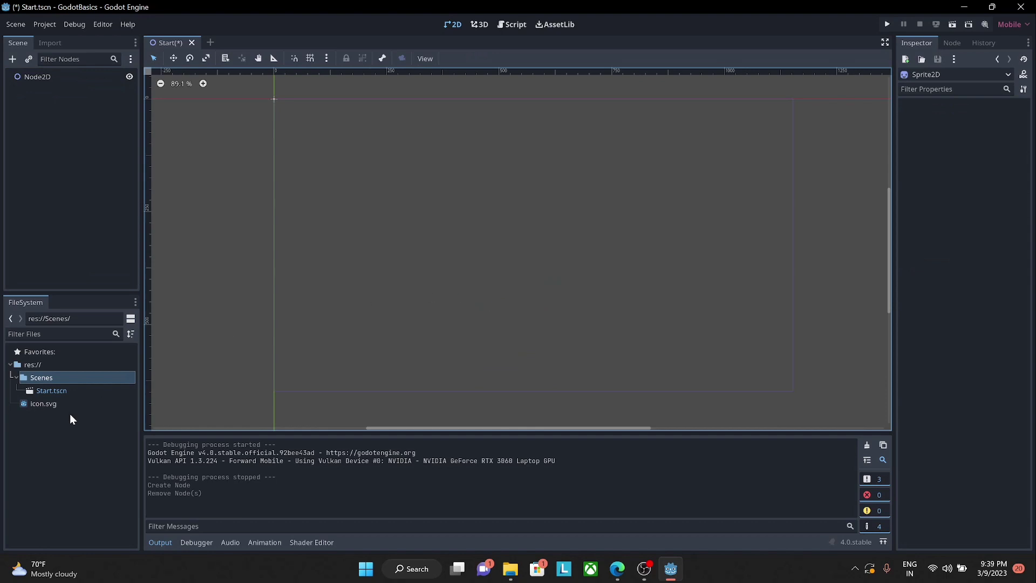
# Place icon.svg from the project files as a sprite in the upper middle of the viewport frame.
pyautogui.click(48, 404)
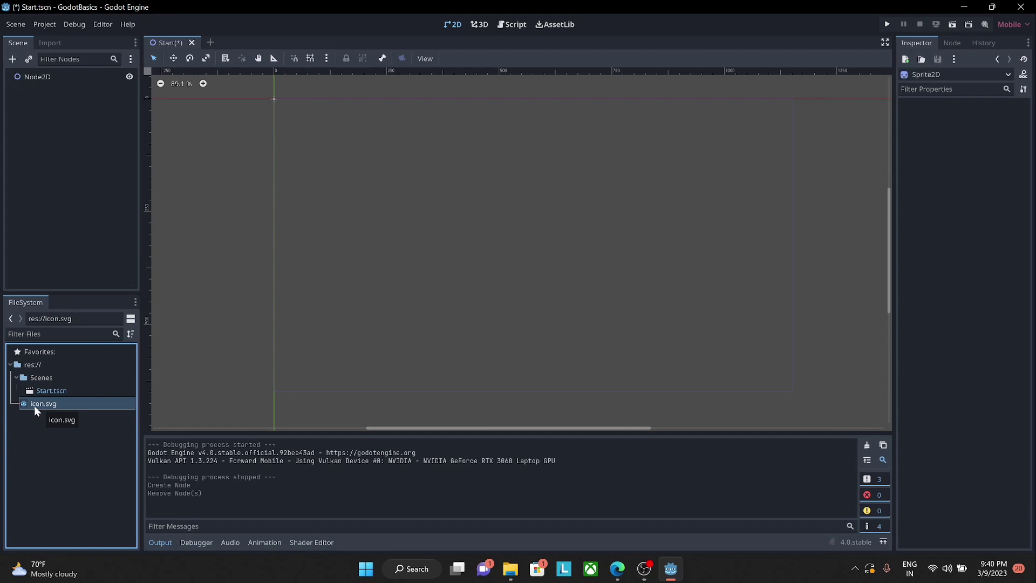
pyautogui.moveTo(34, 406); pyautogui.dragTo(349, 304)
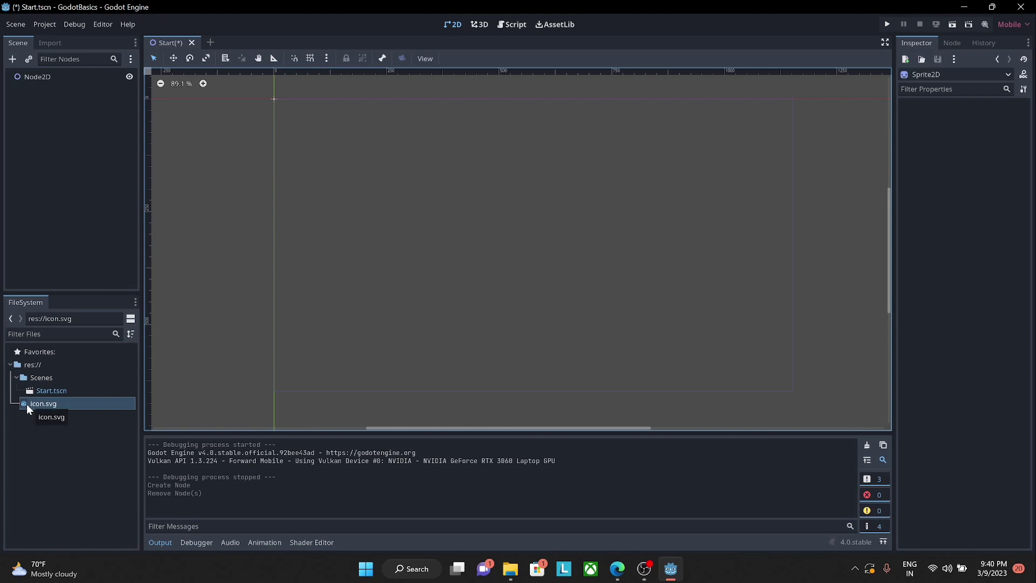
pyautogui.moveTo(27, 404); pyautogui.dragTo(528, 205)
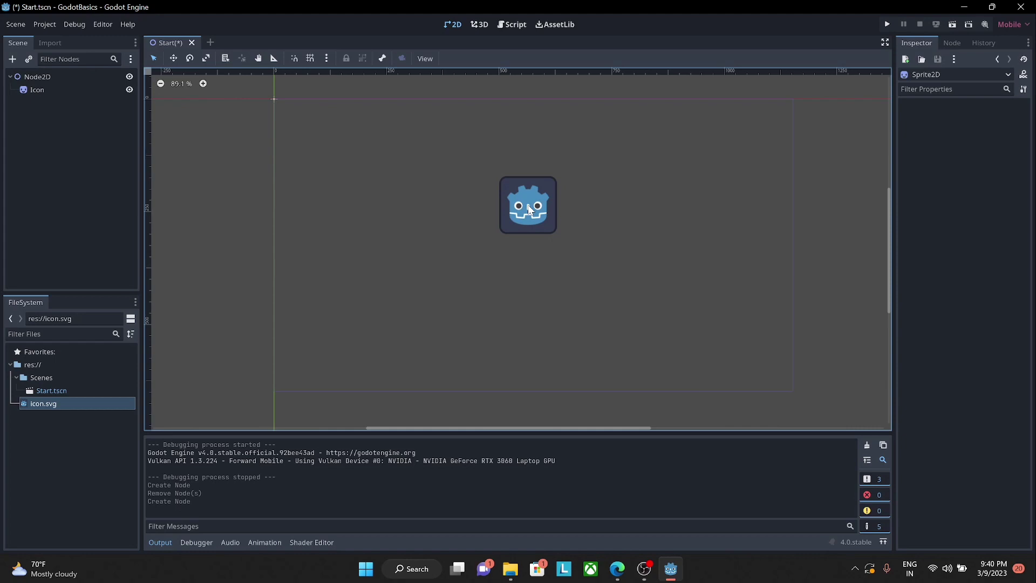
# Rename the icon's sprite node under Node2D as MyIcon.
pyautogui.click(26, 90)
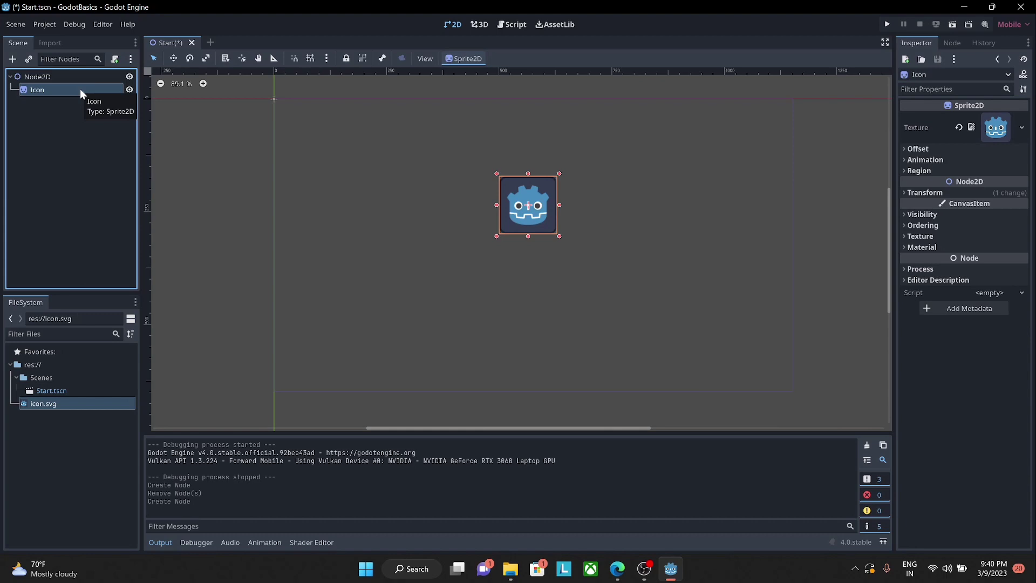
pyautogui.click(43, 94)
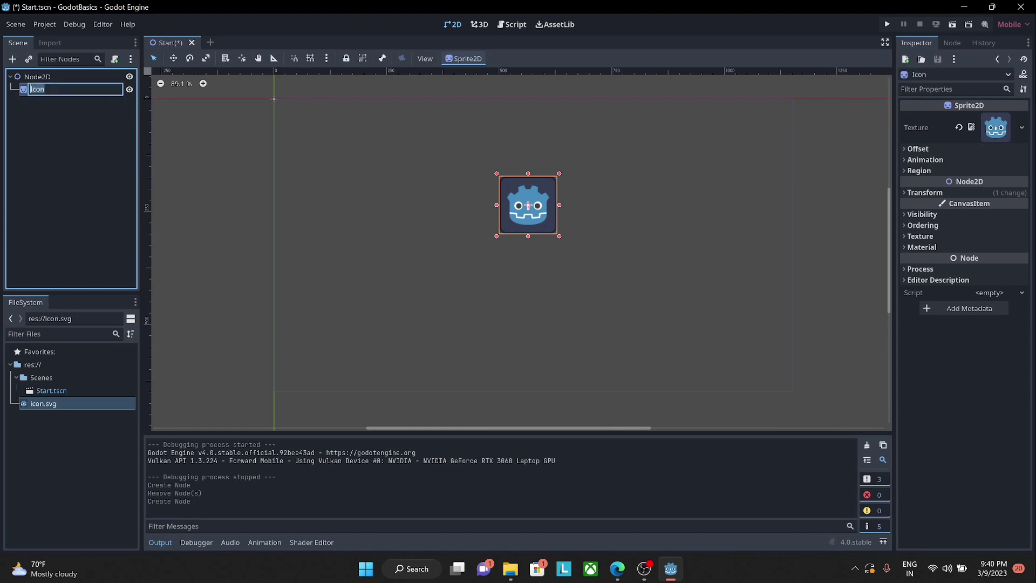
pyautogui.click(69, 138)
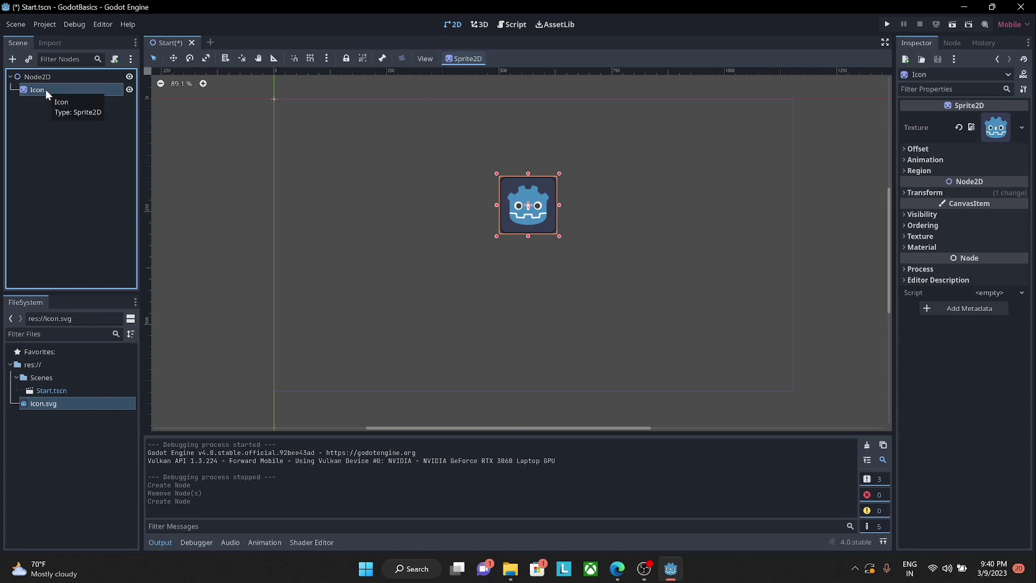
pyautogui.click(45, 92)
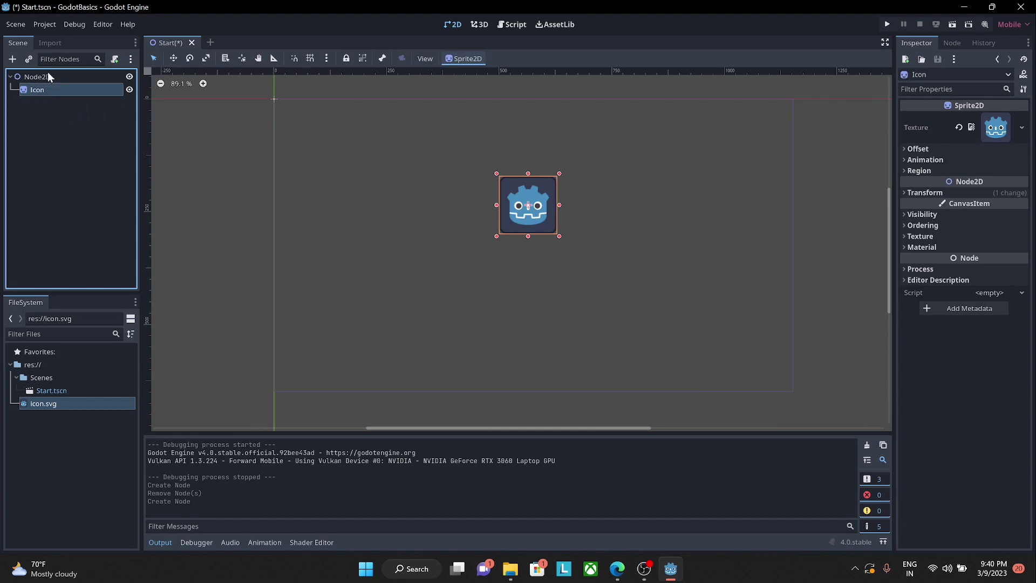
pyautogui.click(45, 78)
pyautogui.click(46, 78)
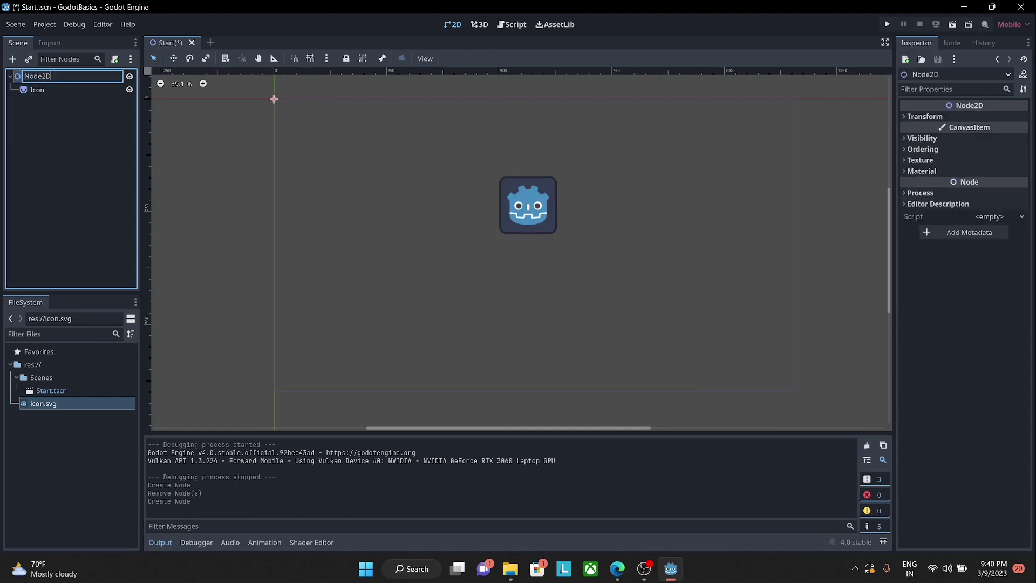
pyautogui.doubleClick(56, 92)
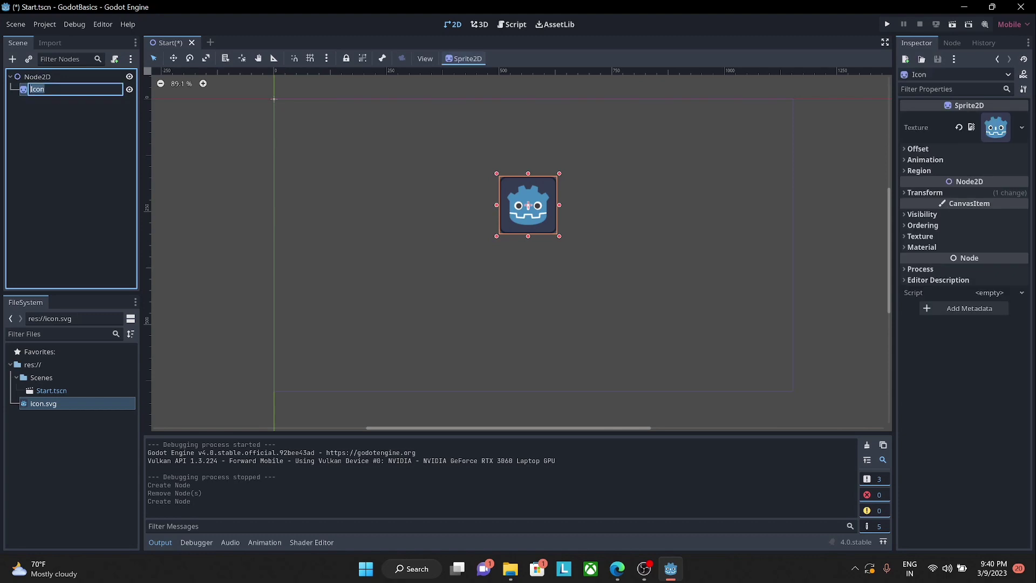
pyautogui.write('MyIcon')
pyautogui.press('Return')
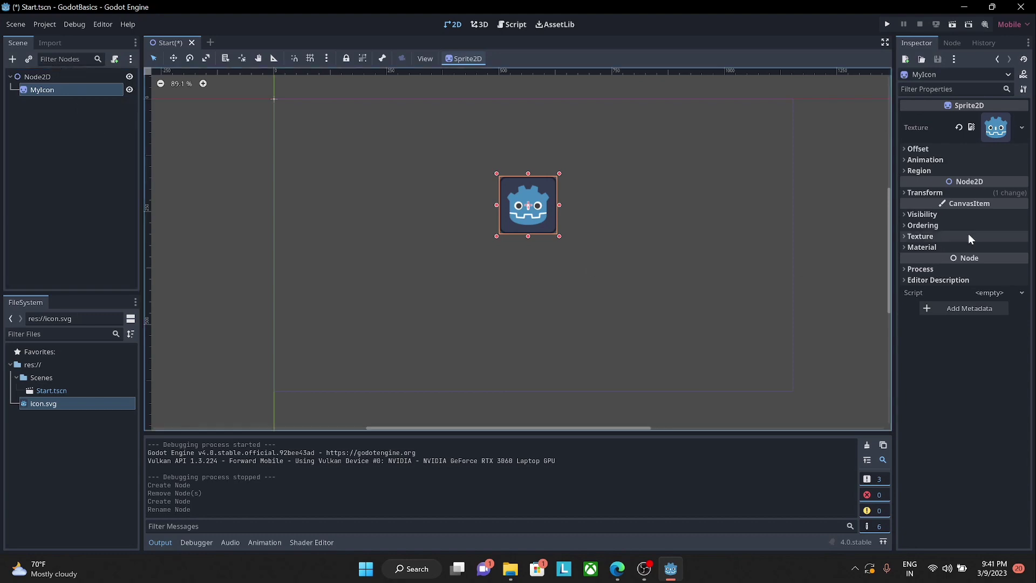
# Run the project to test the scene with the added icon sprite.
pyautogui.click(887, 25)
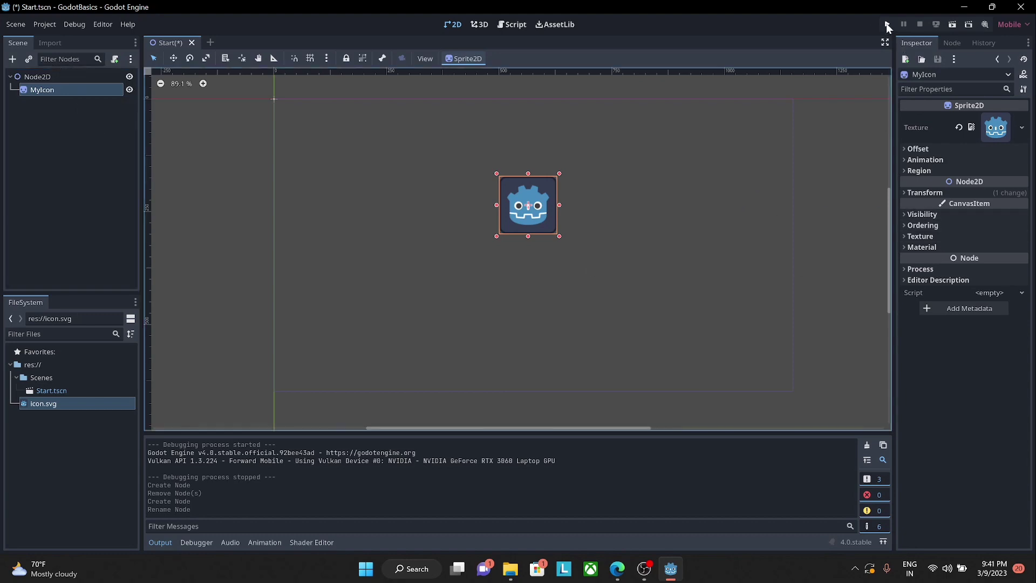